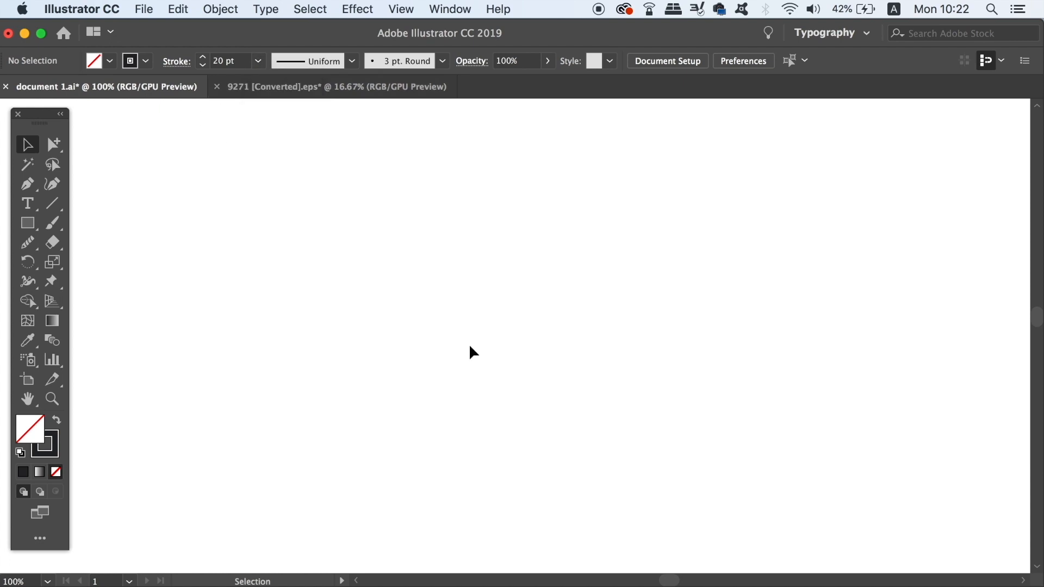
# Draw a 200 by 200 px square with the Rectangle tool on the empty canvas and deselect it
pyautogui.press('m')
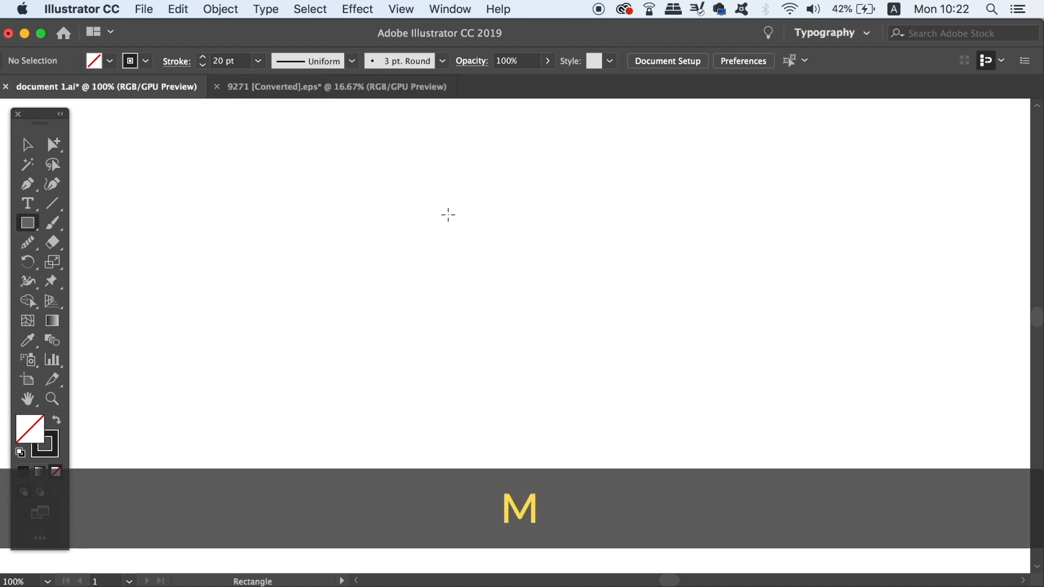
pyautogui.click(448, 215)
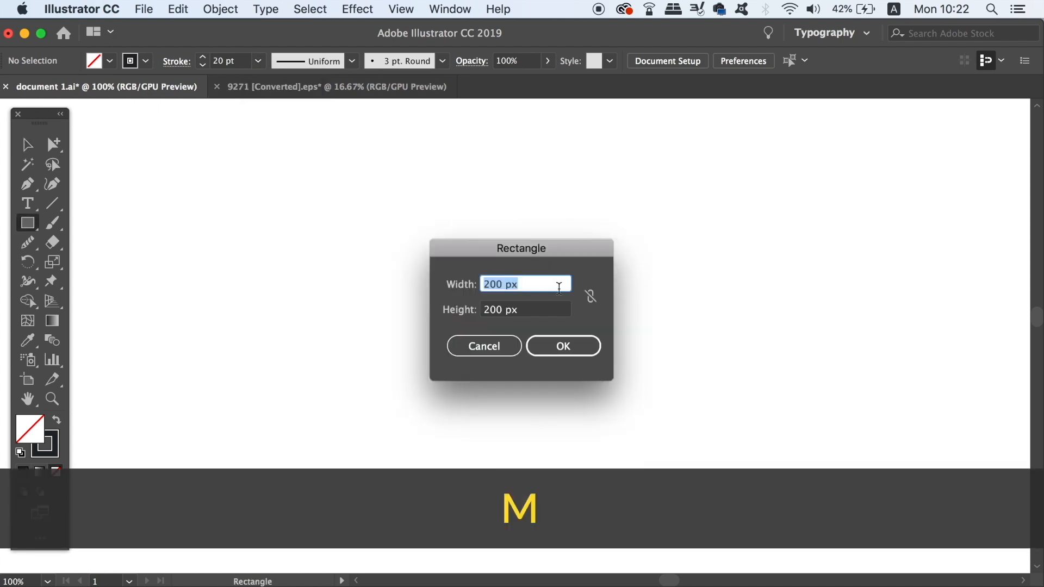
pyautogui.click(544, 336)
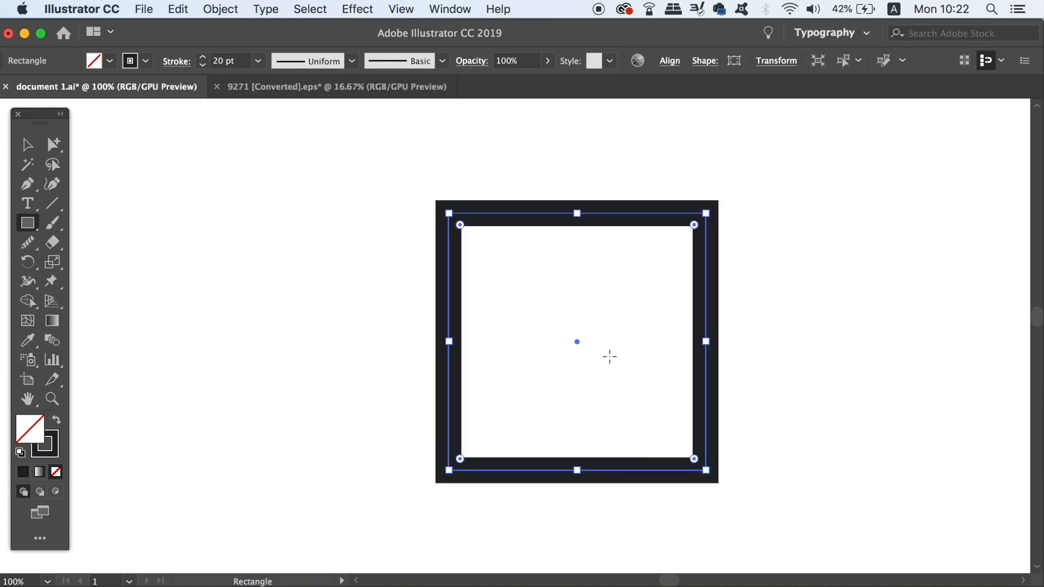
pyautogui.click(27, 144)
pyautogui.click(259, 168)
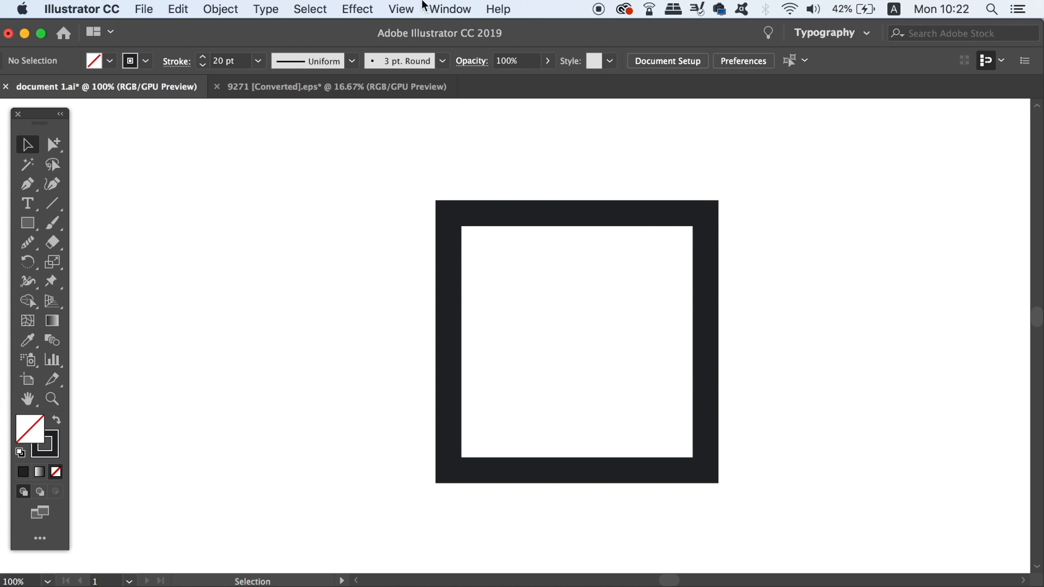
# Show the Transform panel and select the square to inspect its dimensions there
pyautogui.click(441, 8)
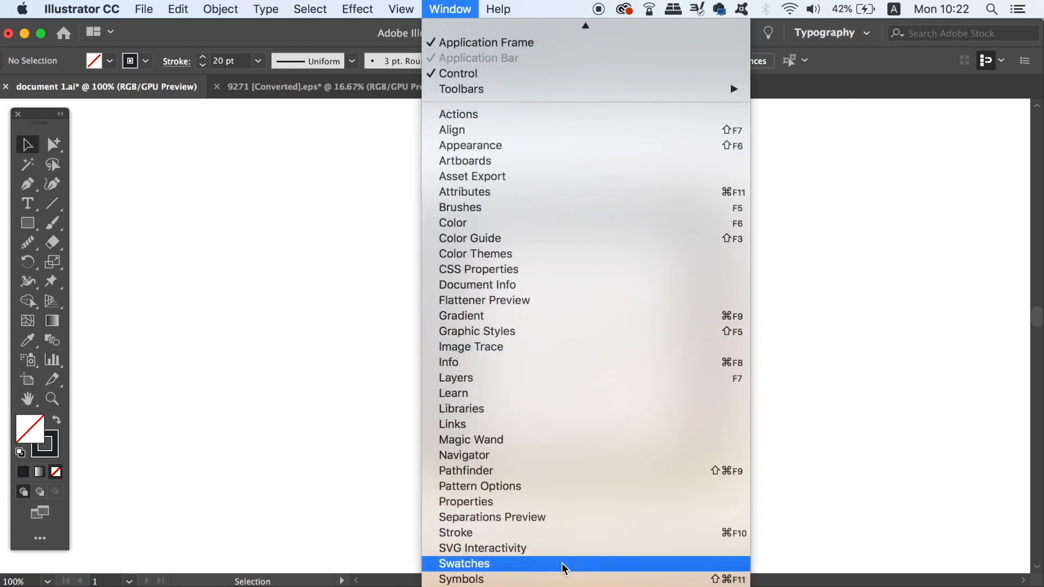
pyautogui.scroll(-2, 563, 568)
pyautogui.click(560, 566)
pyautogui.click(707, 319)
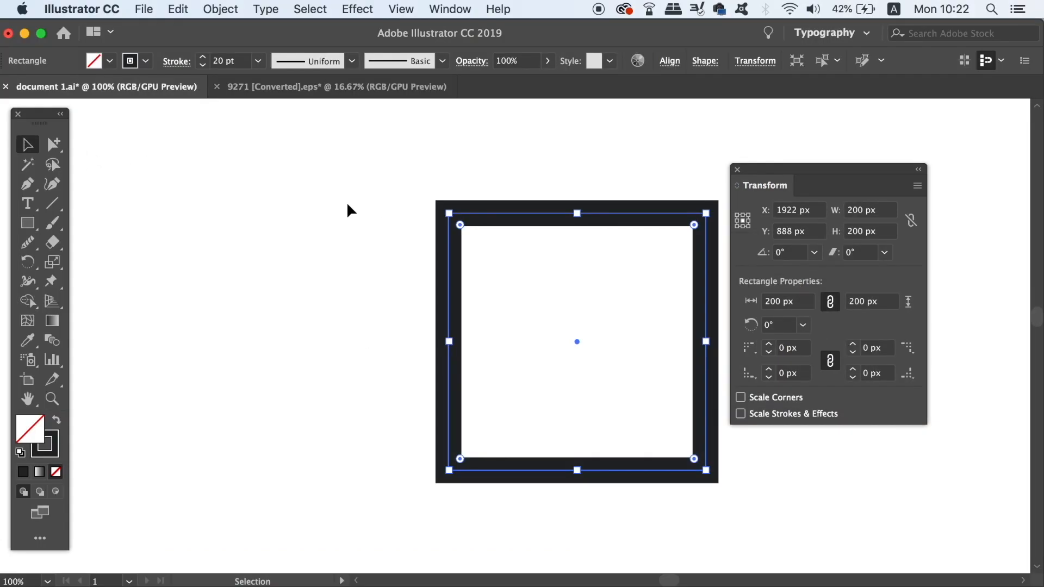
pyautogui.click(281, 220)
# Create a 200 px line segment at a 90° angle using the Line Segment tool options
pyautogui.click(53, 203)
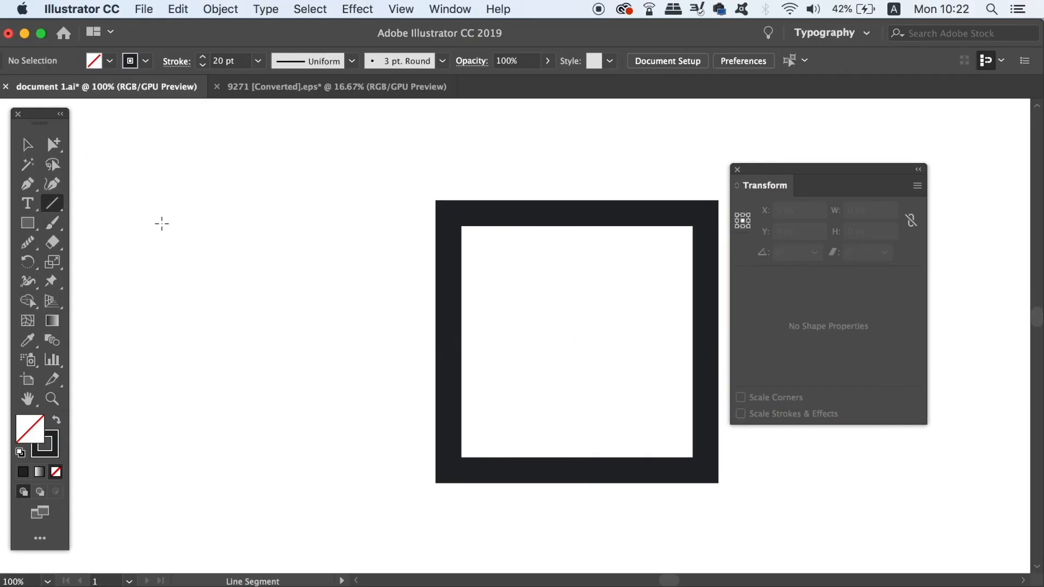
pyautogui.click(274, 233)
pyautogui.click(479, 313)
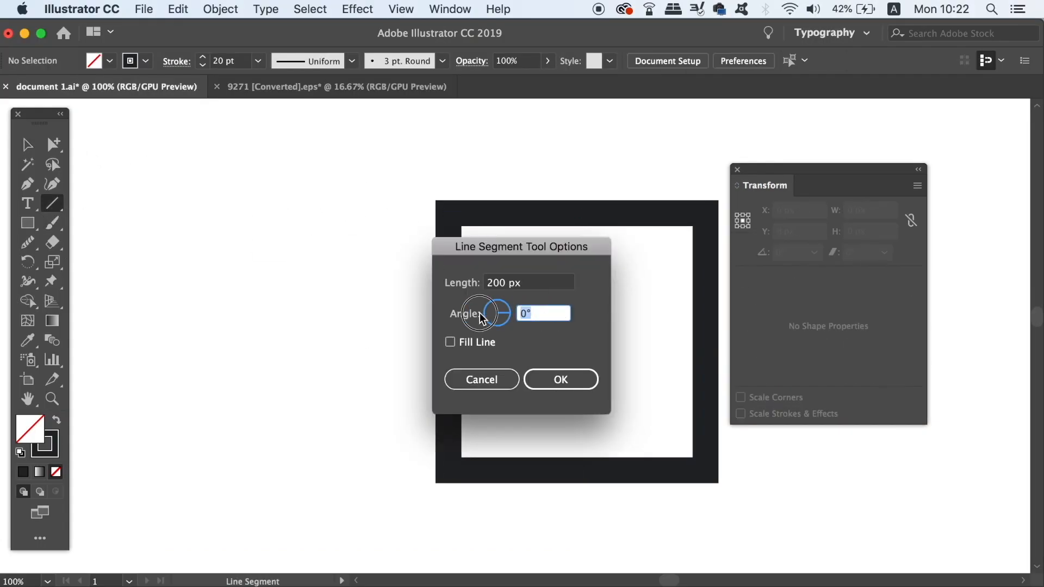
pyautogui.write('90')
pyautogui.press('Return')
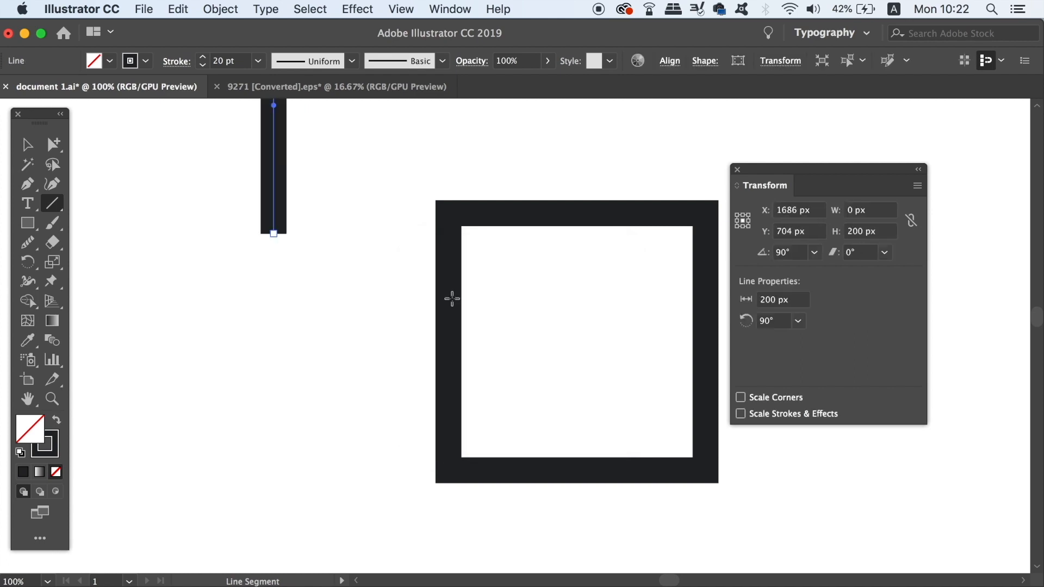
# Move the vertical line close beside the square and align both objects on their vertical centers
pyautogui.click(35, 148)
pyautogui.moveTo(275, 204); pyautogui.dragTo(415, 429)
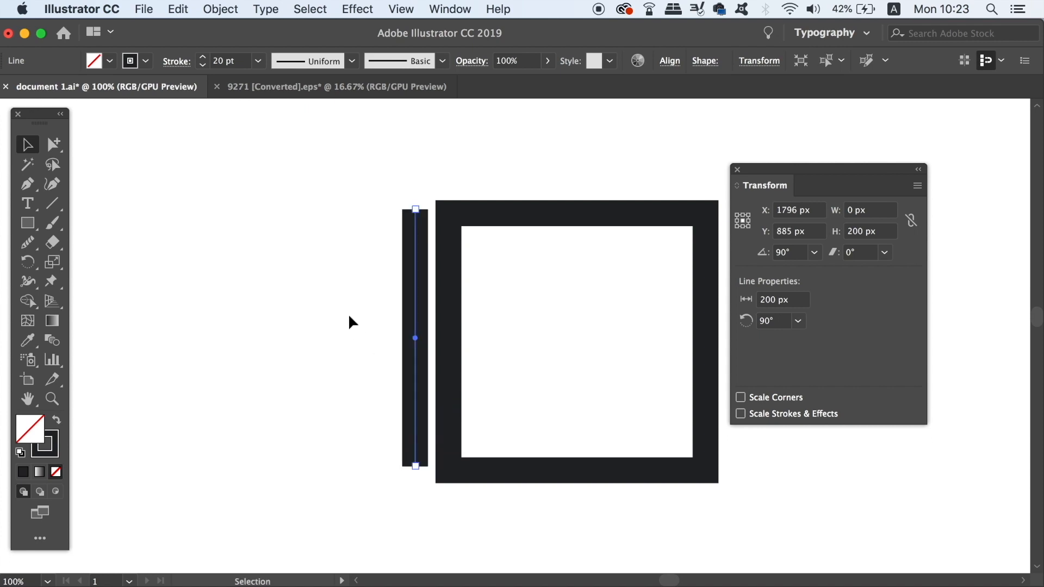
pyautogui.keyDown('shift'); pyautogui.click(535, 357); pyautogui.keyUp('shift')
pyautogui.click(671, 62)
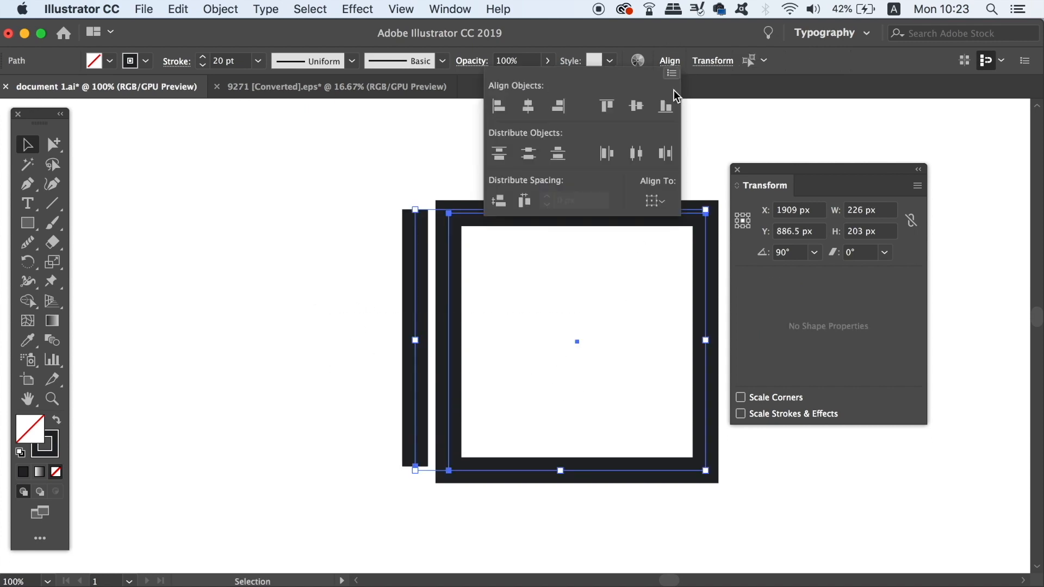
pyautogui.click(636, 107)
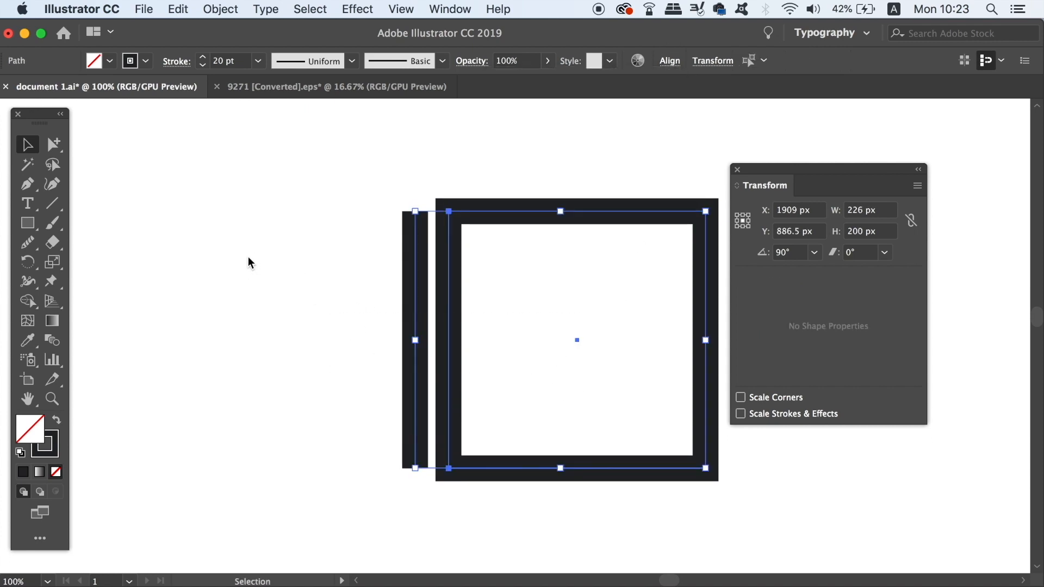
pyautogui.click(293, 183)
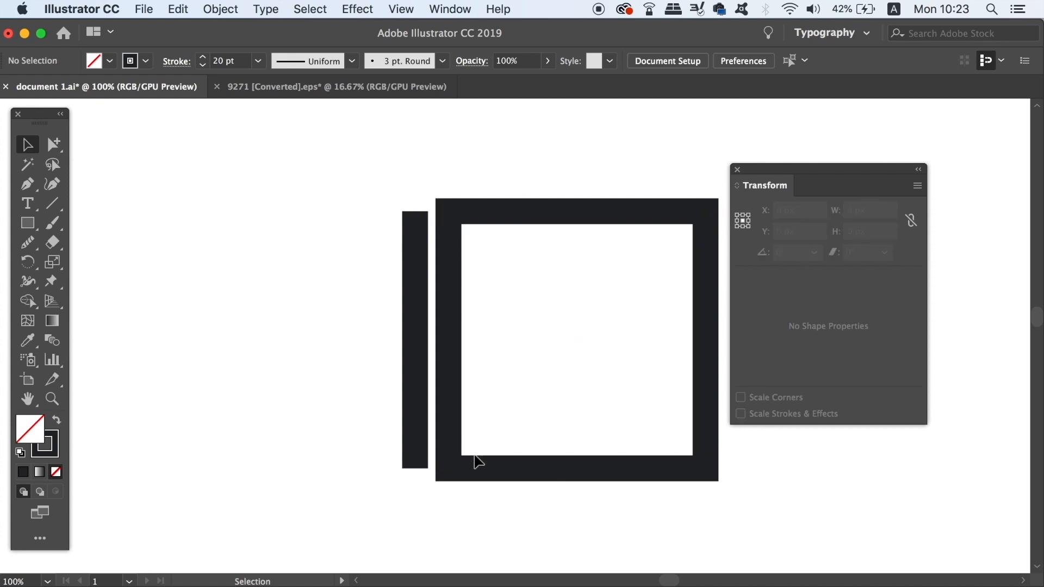
# Select the square, shift the Transform panel aside and enable Use Preview Bounds in the general preferences
pyautogui.click(462, 319)
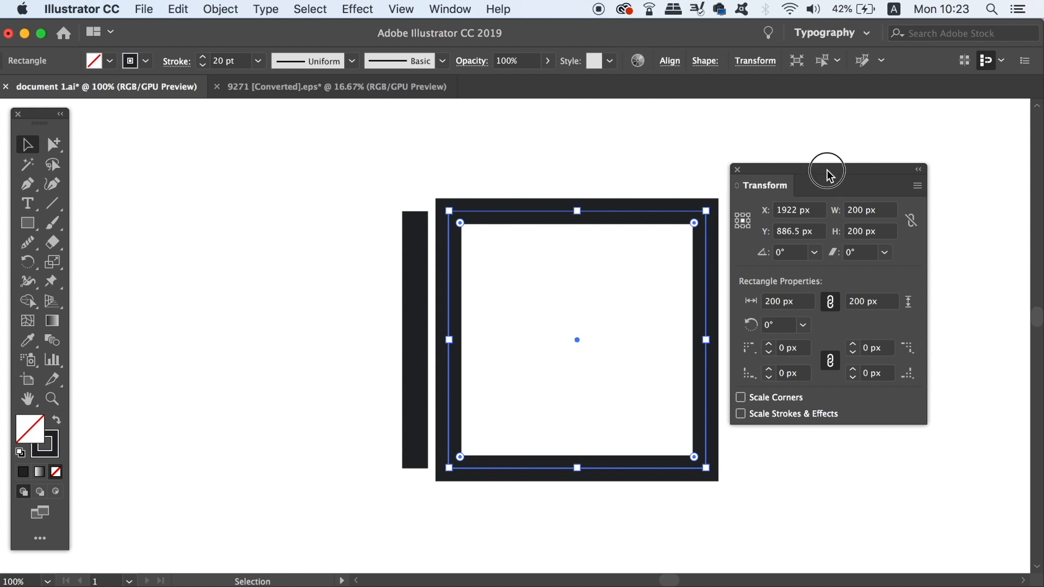
pyautogui.moveTo(827, 175); pyautogui.dragTo(881, 199)
pyautogui.press('super+k')
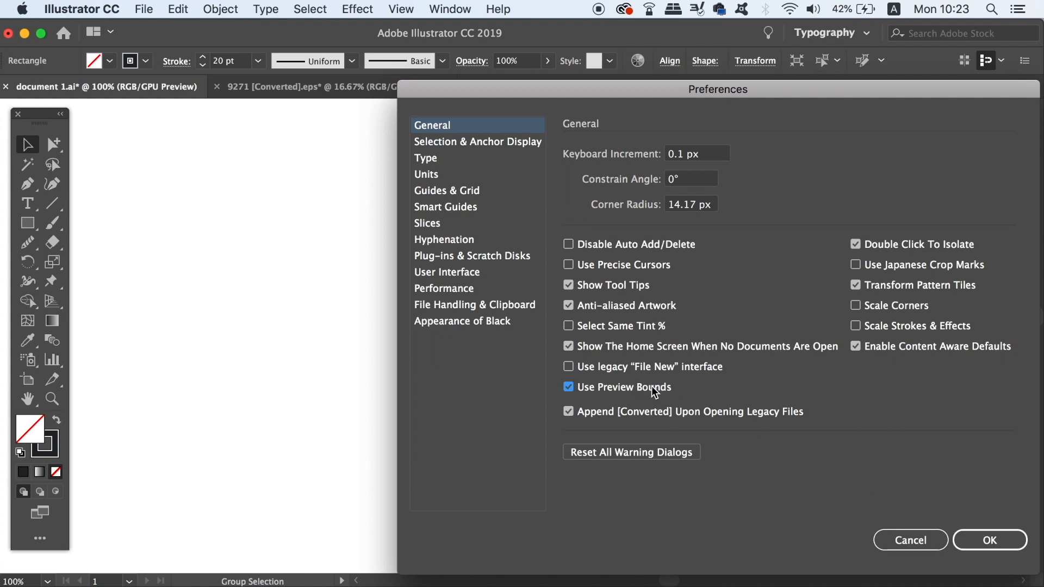
pyautogui.click(999, 533)
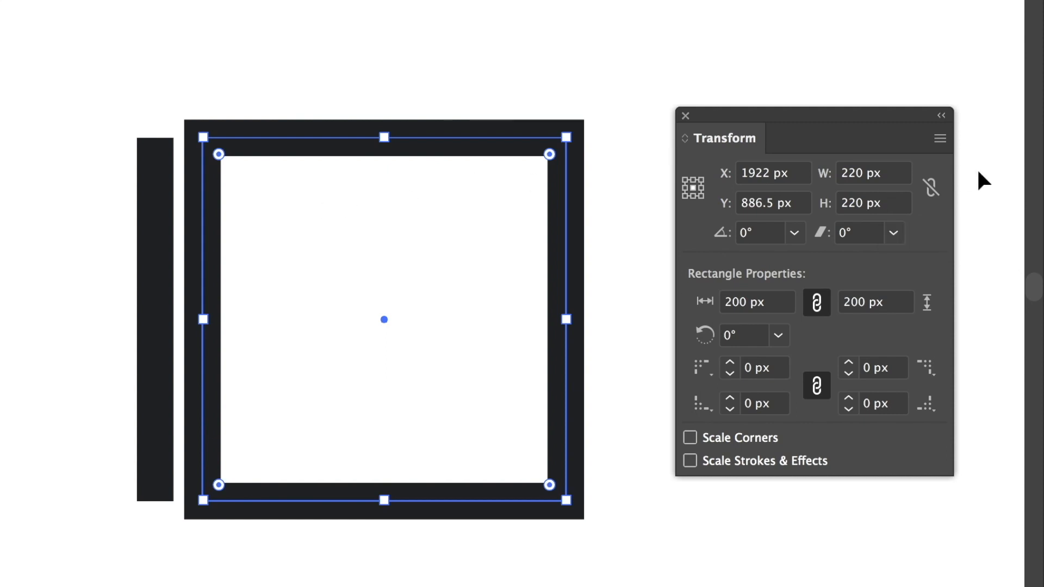
# Set the square's overall width and height, stroke included, to 200 px each
pyautogui.click(883, 171)
pyautogui.write('200')
pyautogui.press('Tab')
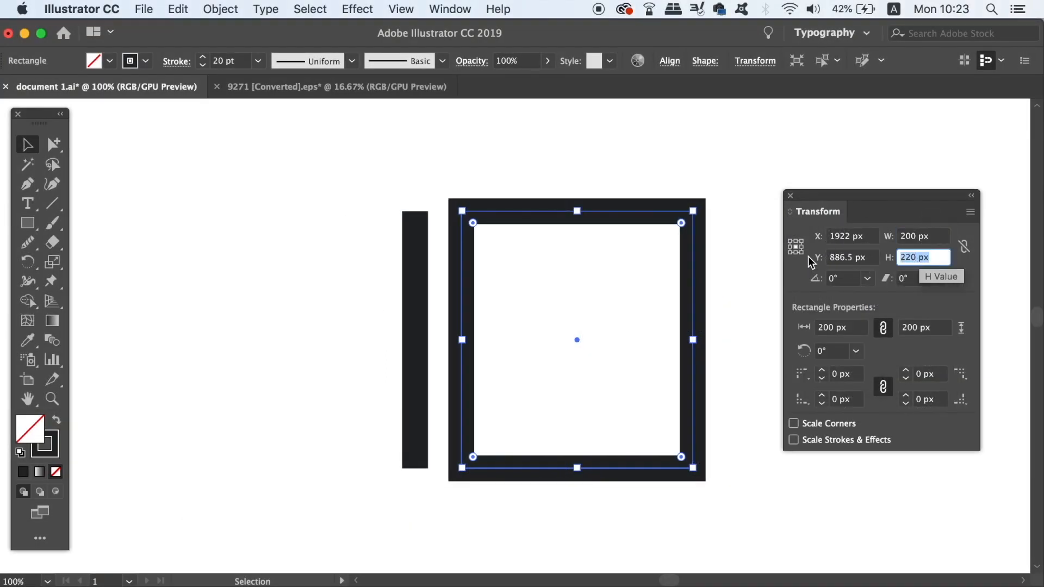
pyautogui.write('200')
pyautogui.press('Tab')
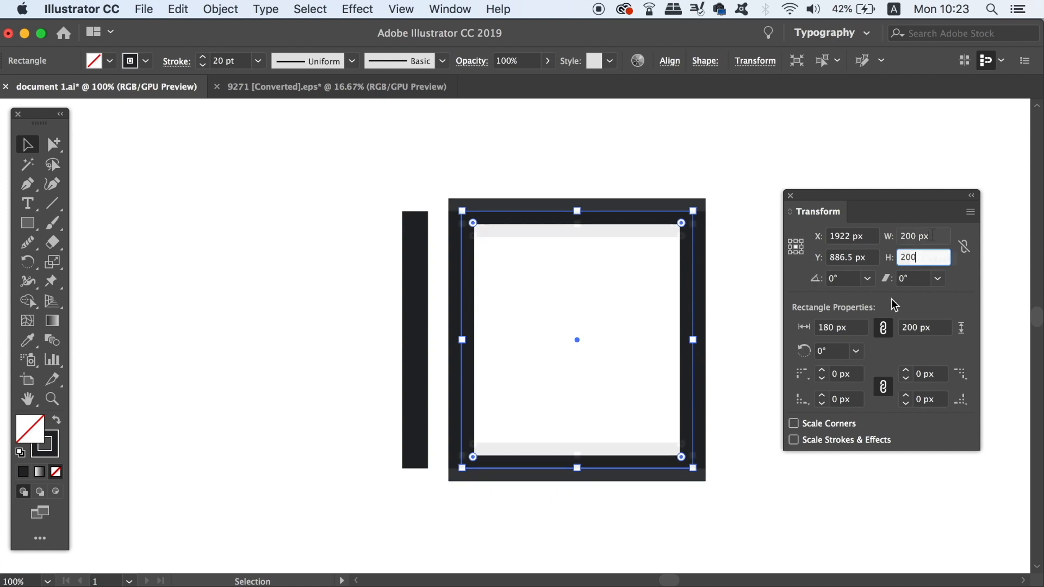
pyautogui.click(699, 156)
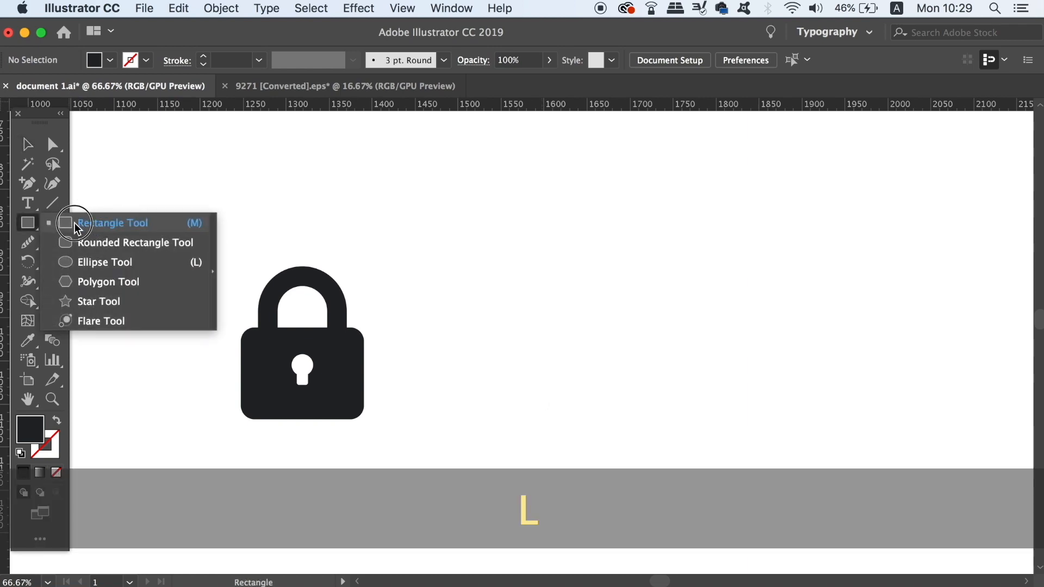
# Draw a circle about 180 px wide with the Ellipse tool beside the padlock icon
pyautogui.click(77, 225)
pyautogui.press('l')
pyautogui.moveTo(543, 206); pyautogui.dragTo(641, 358)
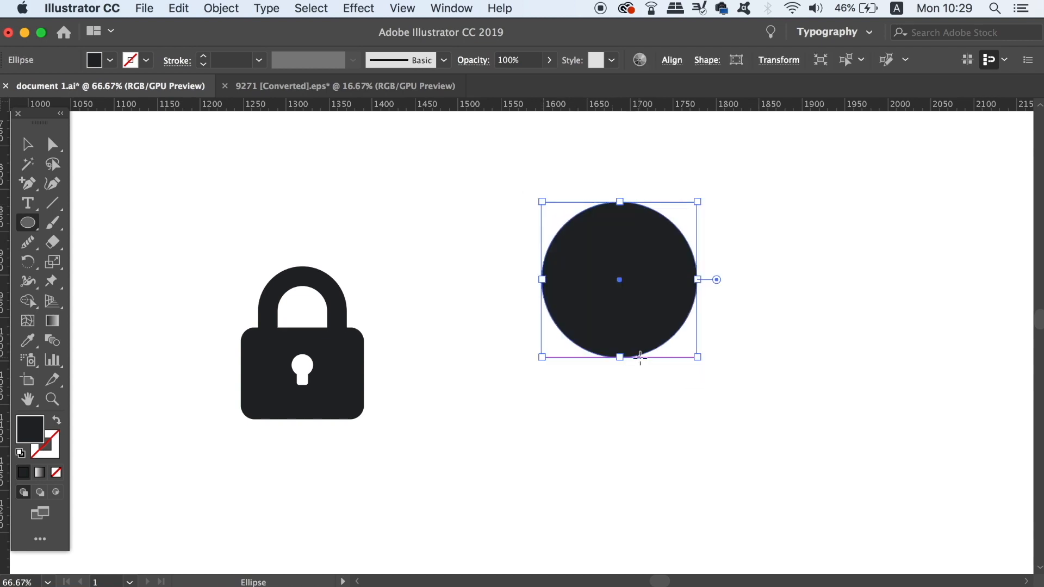
# Swap the circle's fill and stroke, set its stroke weight to 20 pt and move it slightly closer to the padlock
pyautogui.hotkey('shift', 'x')
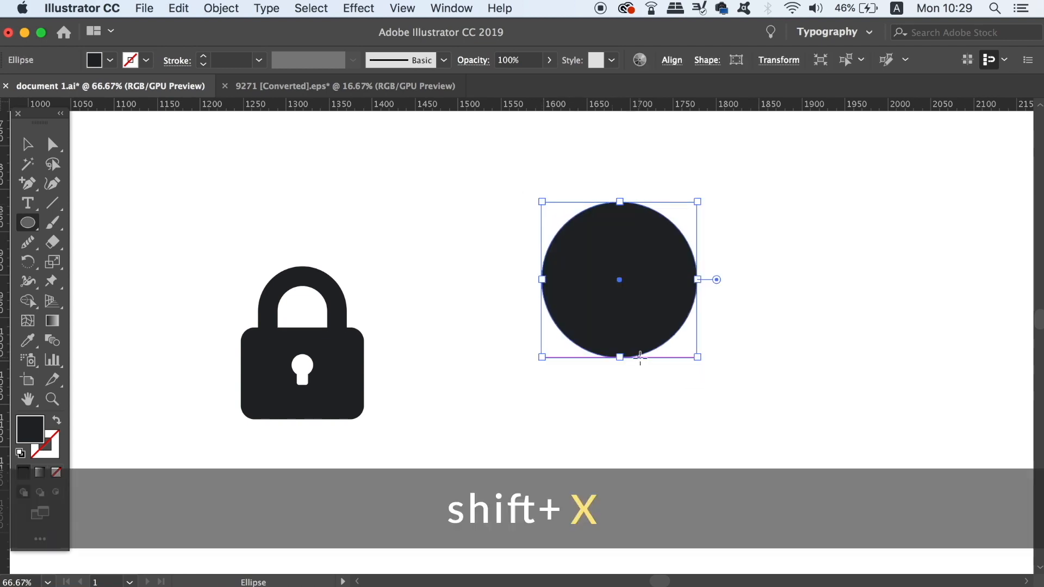
pyautogui.click(259, 60)
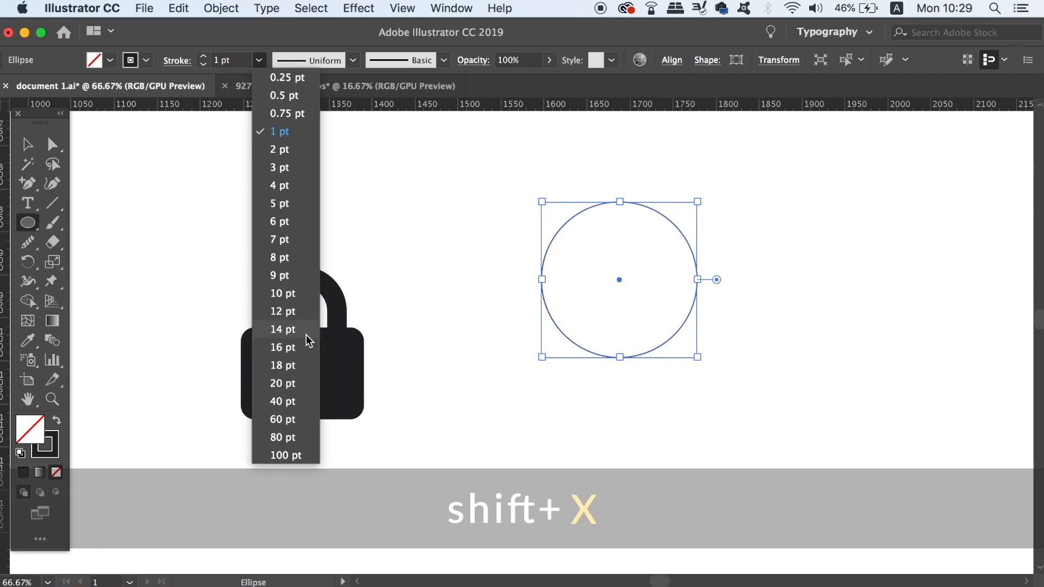
pyautogui.click(303, 388)
pyautogui.click(26, 144)
pyautogui.moveTo(682, 240); pyautogui.dragTo(645, 312)
pyautogui.click(740, 296)
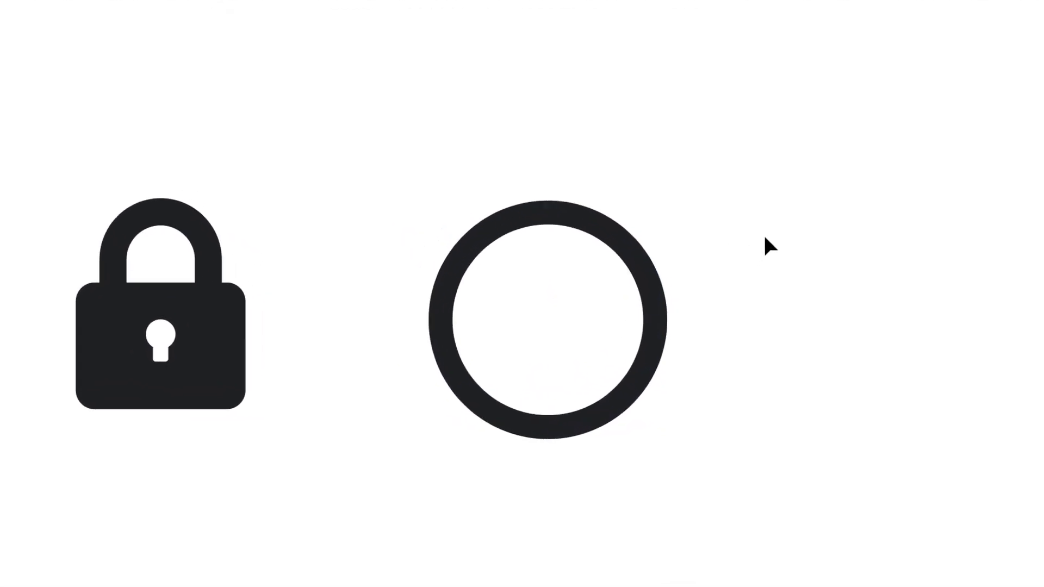
# Cut the circle at its two side anchor points with the Scissors tool and delete the lower half
pyautogui.click(652, 277)
pyautogui.press('c')
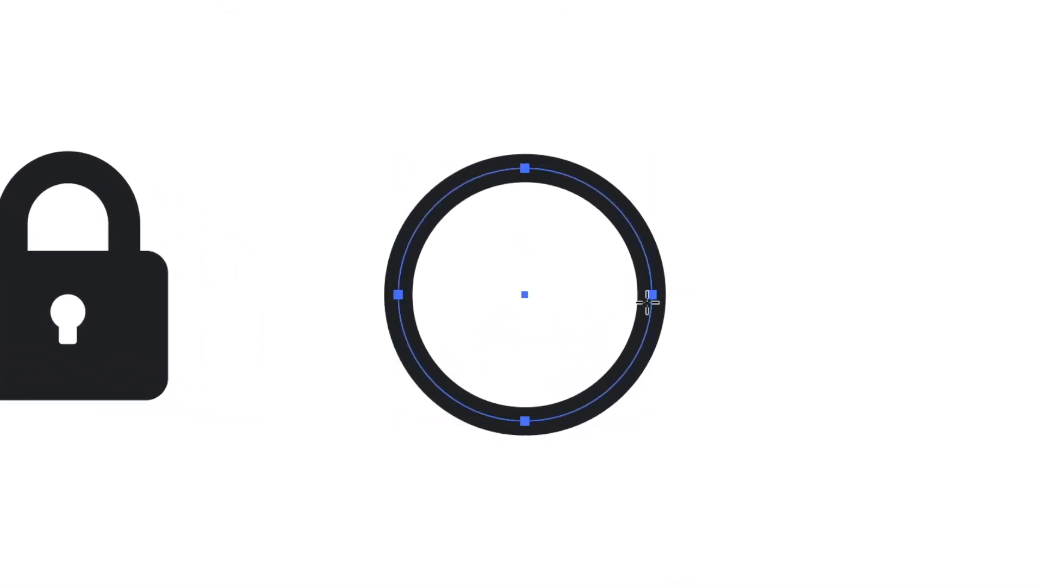
pyautogui.click(652, 295)
pyautogui.click(399, 295)
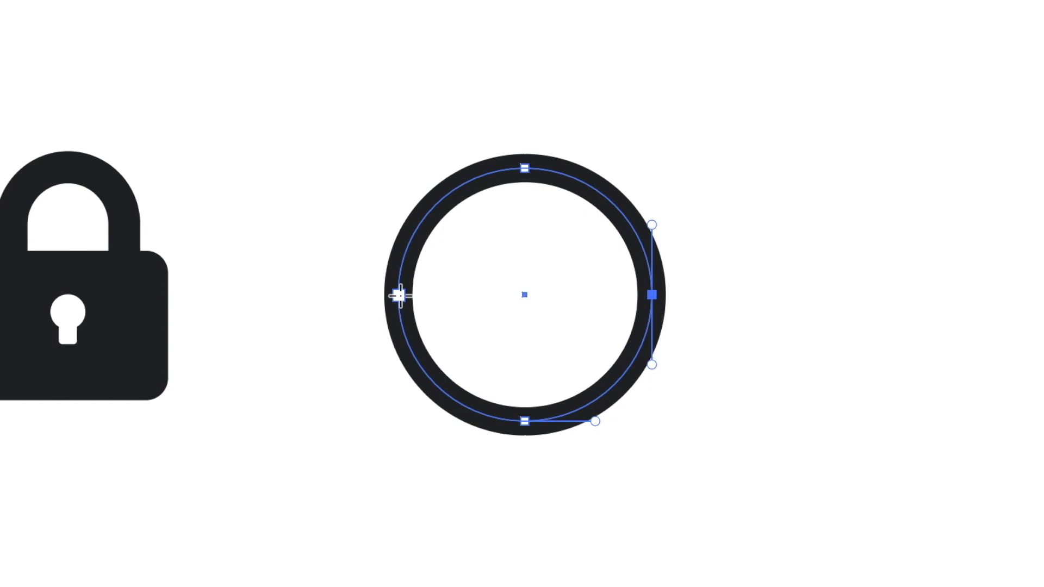
pyautogui.press('v')
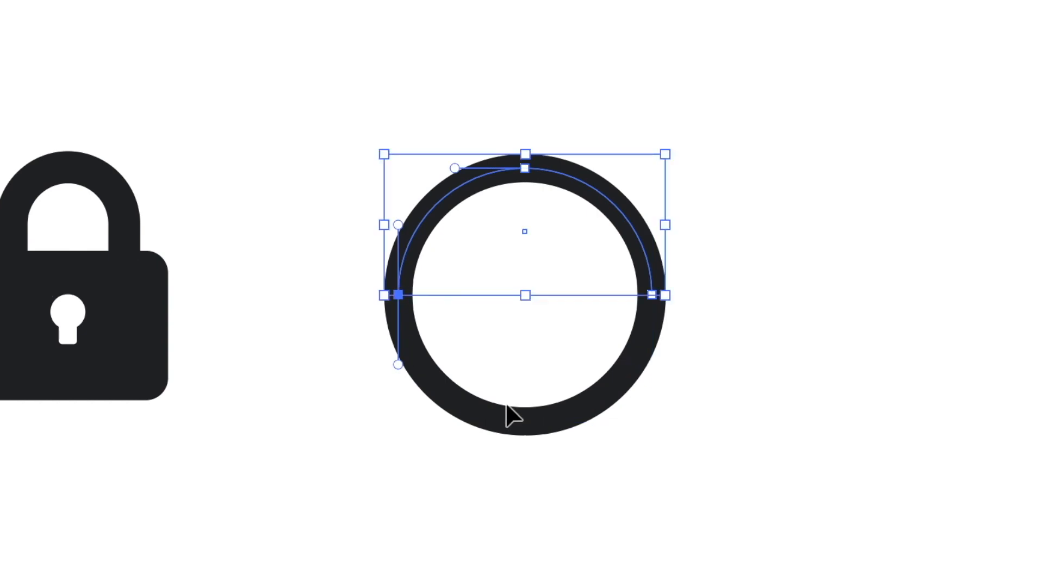
pyautogui.click(511, 423)
pyautogui.press('Delete')
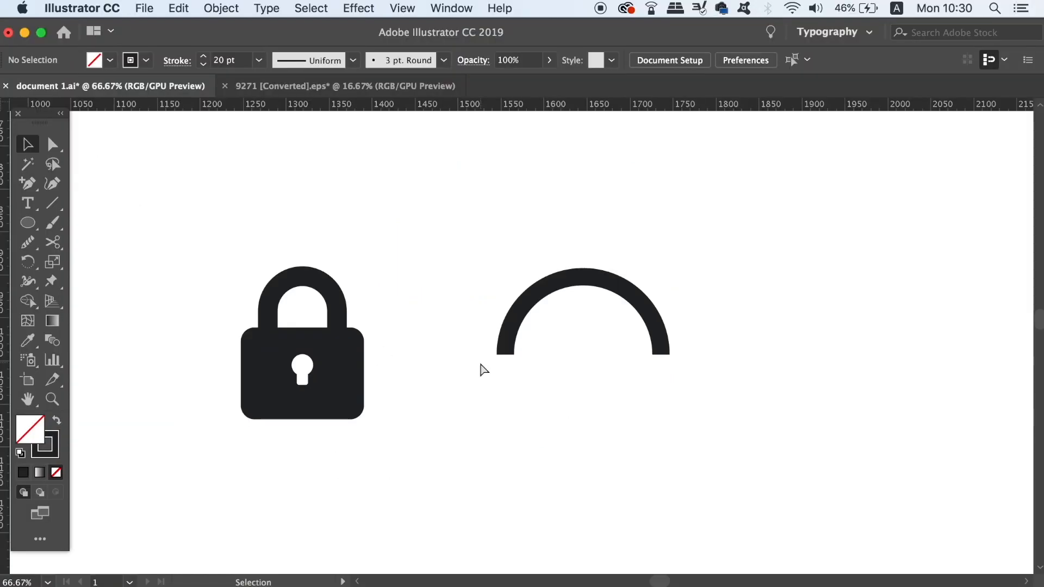
# Thicken the remaining arc's stroke, trying 60 pt and settling on 40 pt
pyautogui.press('super+plus')
pyautogui.press('super+plus')
pyautogui.press('super+plus')
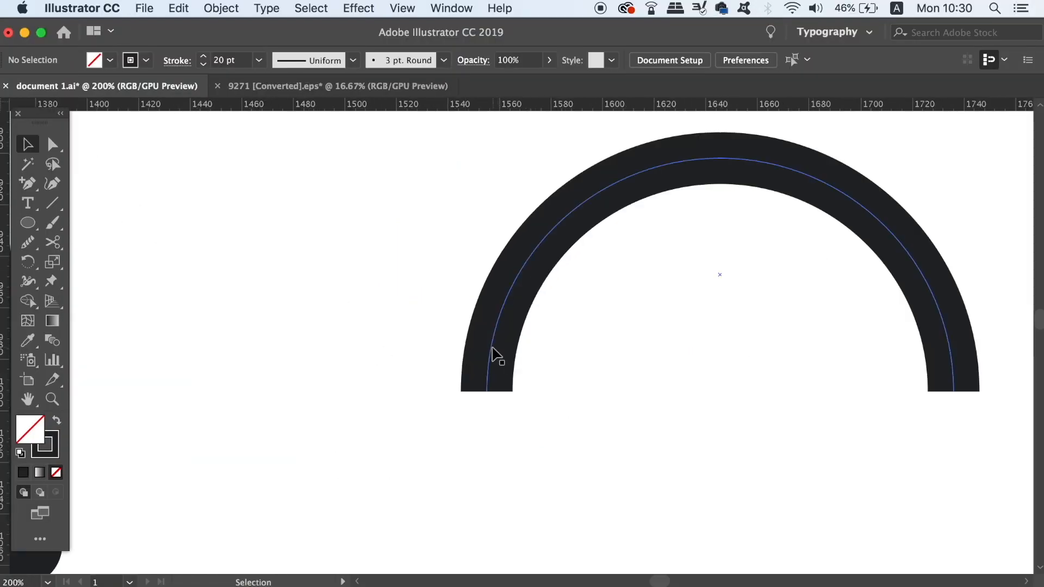
pyautogui.click(492, 355)
pyautogui.click(259, 60)
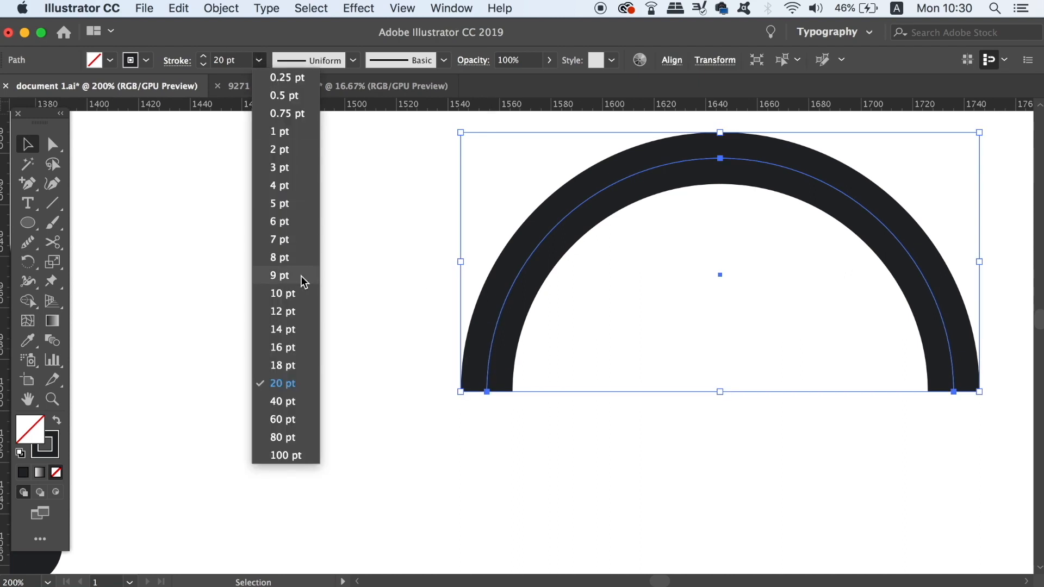
pyautogui.click(311, 420)
pyautogui.click(259, 59)
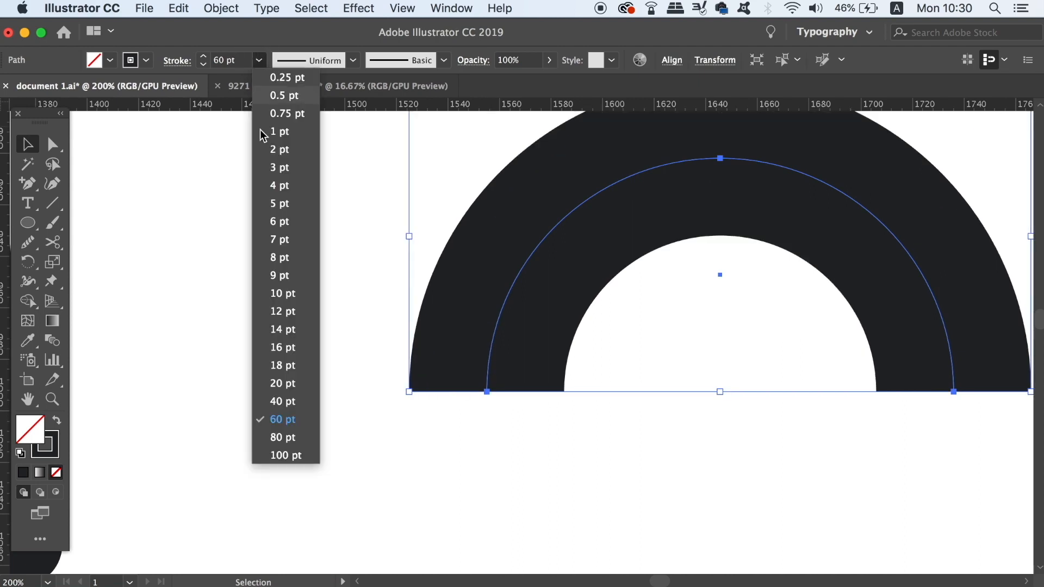
pyautogui.click(314, 402)
# Convert the thick arc into a filled shape with Outline Stroke and deselect it
pyautogui.moveTo(392, 431); pyautogui.dragTo(313, 463)
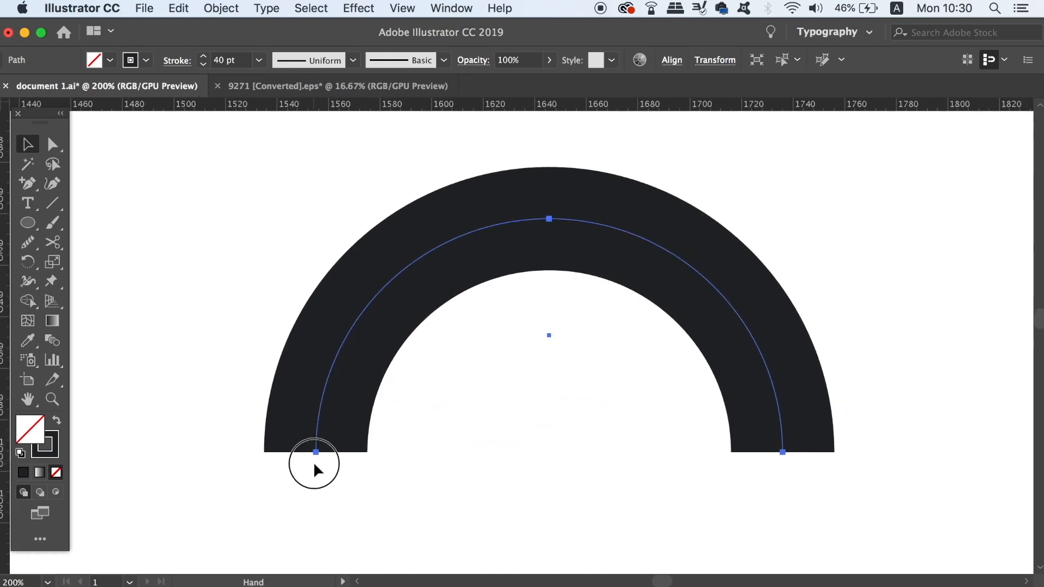
pyautogui.click(239, 7)
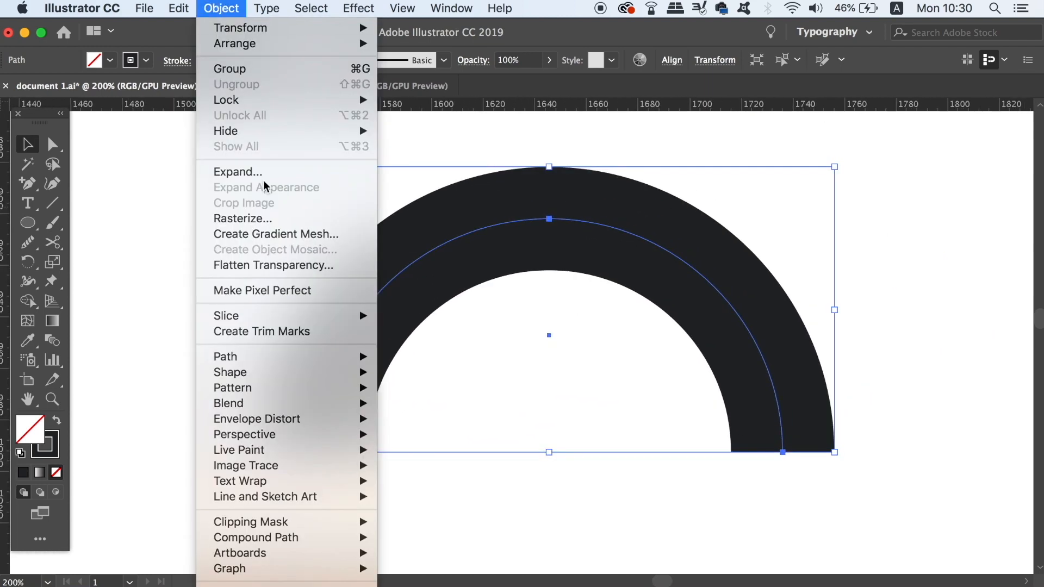
pyautogui.moveTo(274, 369)
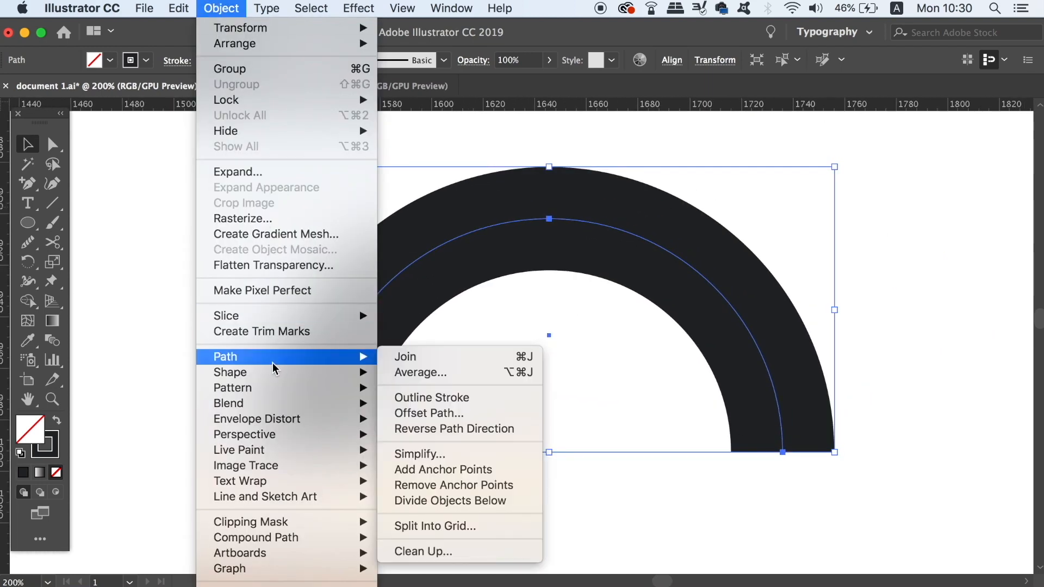
pyautogui.click(484, 405)
pyautogui.moveTo(517, 443)
pyautogui.mouseDown()
pyautogui.moveTo(526, 366)
pyautogui.moveTo(554, 321)
pyautogui.mouseUp()
pyautogui.click(482, 435)
# Create a 40 by 120 px rectangle below the arc with the Rectangle tool
pyautogui.press('m')
pyautogui.press('m')
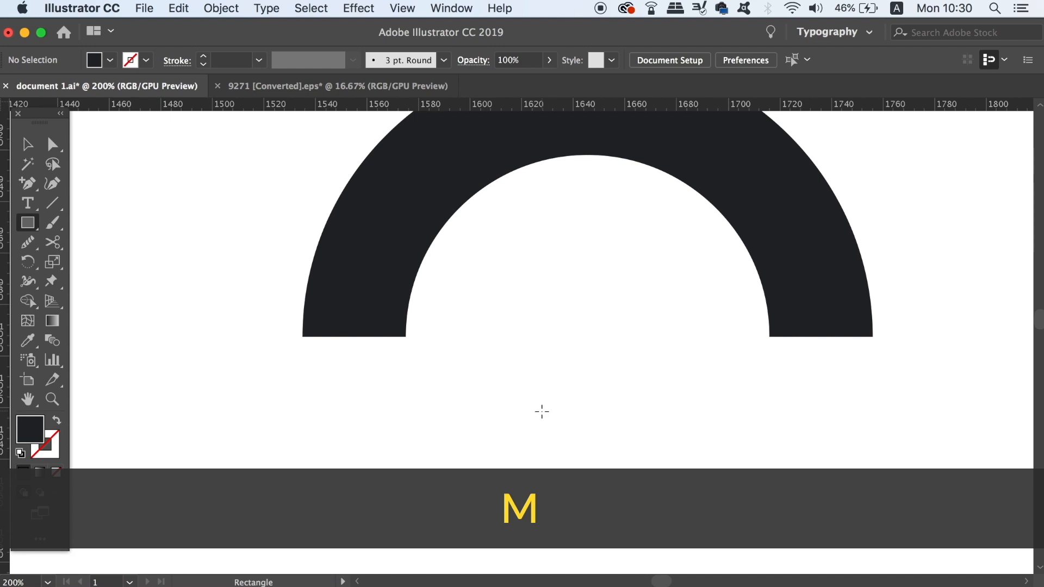
pyautogui.click(542, 412)
pyautogui.write('40')
pyautogui.press('Tab')
pyautogui.write('120')
pyautogui.press('Return')
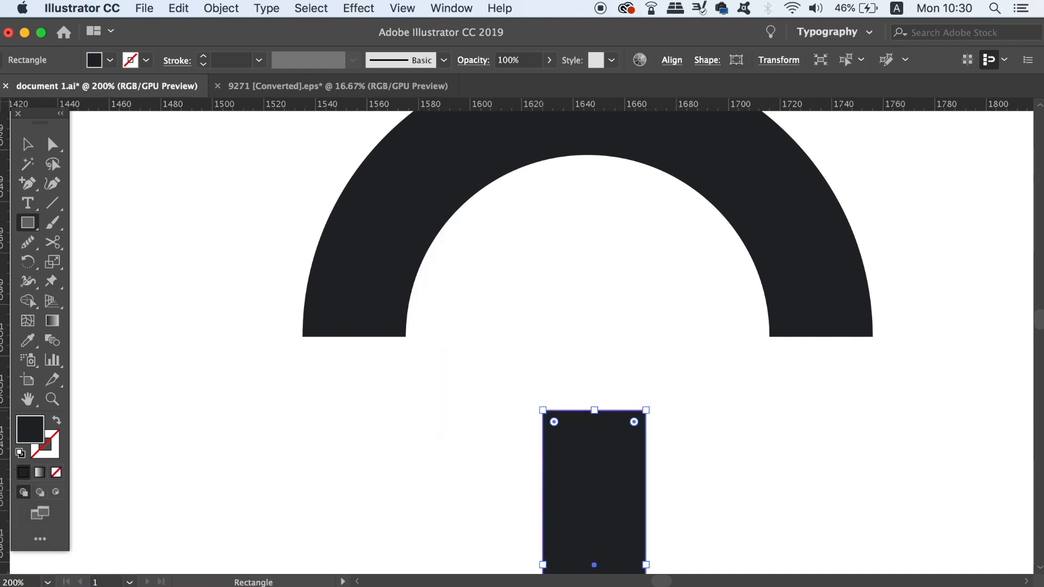
# Place the rectangle flush under the arc's left end and a copy under its right end as the shackle's legs
pyautogui.click(36, 154)
pyautogui.moveTo(594, 525); pyautogui.dragTo(351, 453)
pyautogui.click(467, 468)
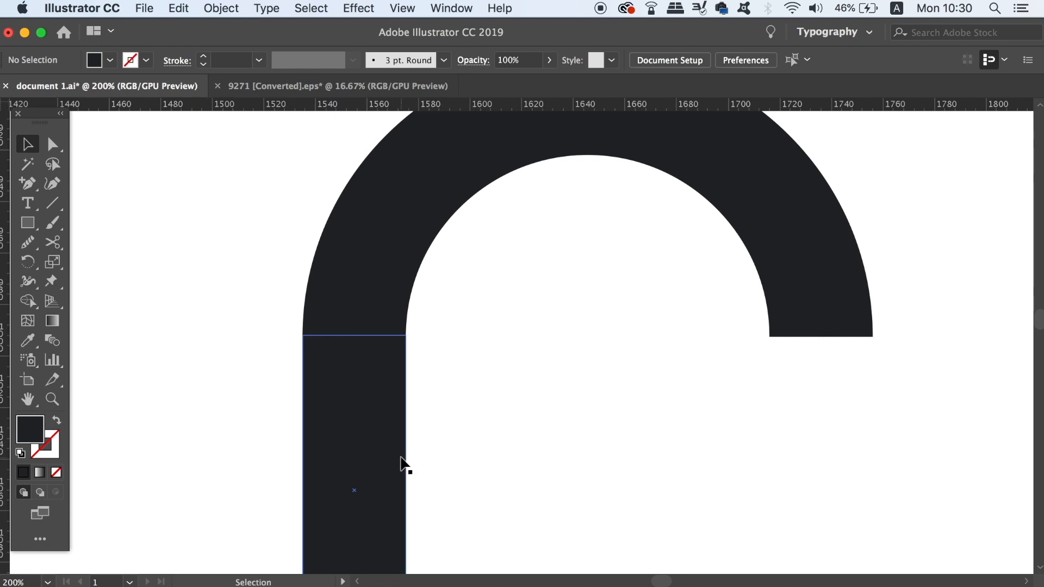
pyautogui.scroll(-2, 401, 462)
pyautogui.click(431, 458)
pyautogui.moveTo(430, 458); pyautogui.dragTo(665, 453)
pyautogui.click(836, 447)
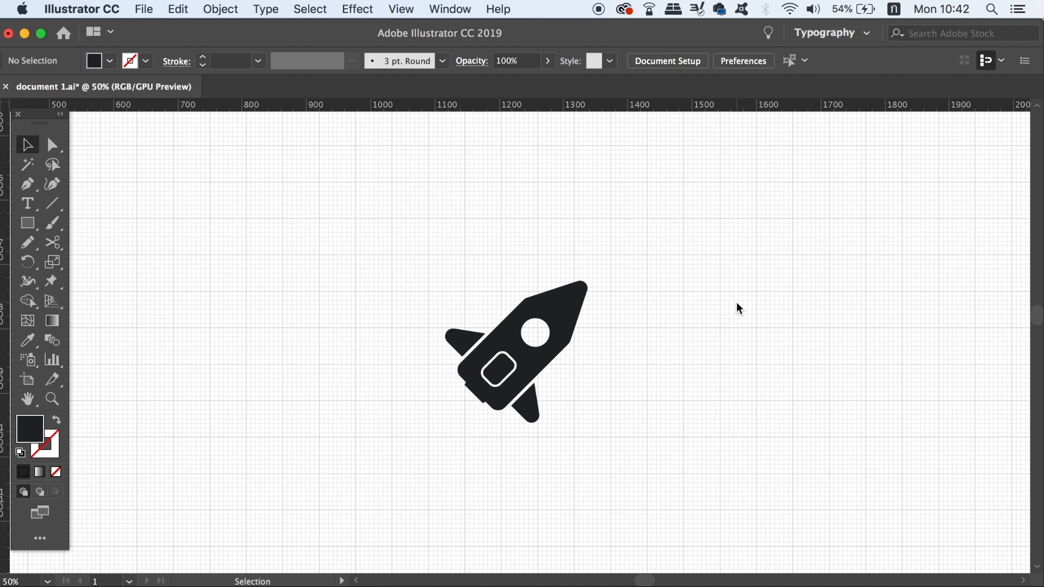
# Examine the rocket icon's edges up close and at reduced zoom in the normal preview
pyautogui.press('super+equal')
pyautogui.press('super+equal')
pyautogui.press('super+equal')
pyautogui.press('super+equal')
pyautogui.press('super+equal')
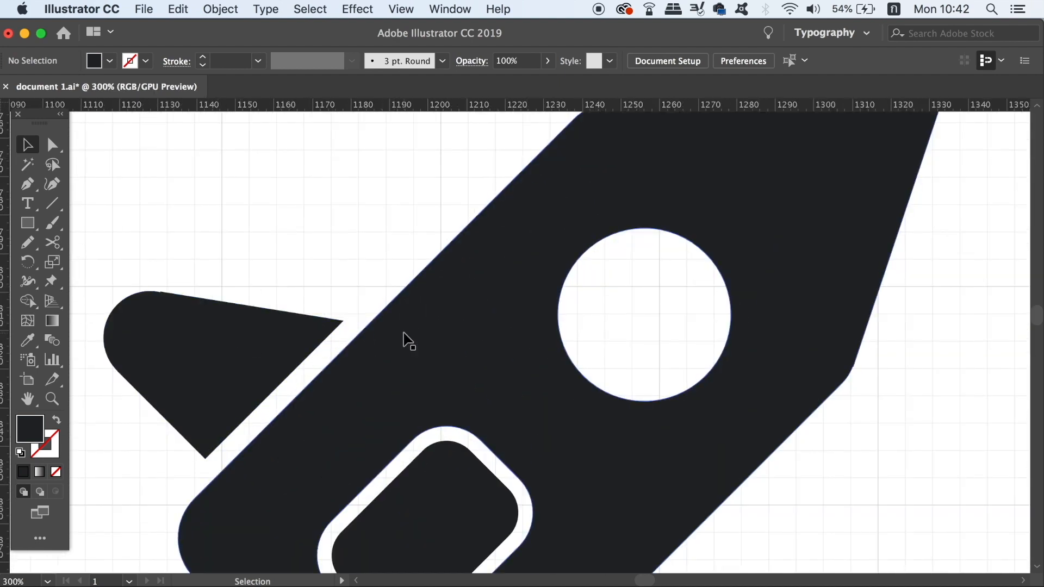
pyautogui.press('a')
pyautogui.press('super+minus')
pyautogui.press('super+minus')
pyautogui.press('super+minus')
pyautogui.press('super+minus')
pyautogui.press('super+minus')
pyautogui.moveTo(469, 343); pyautogui.dragTo(387, 342)
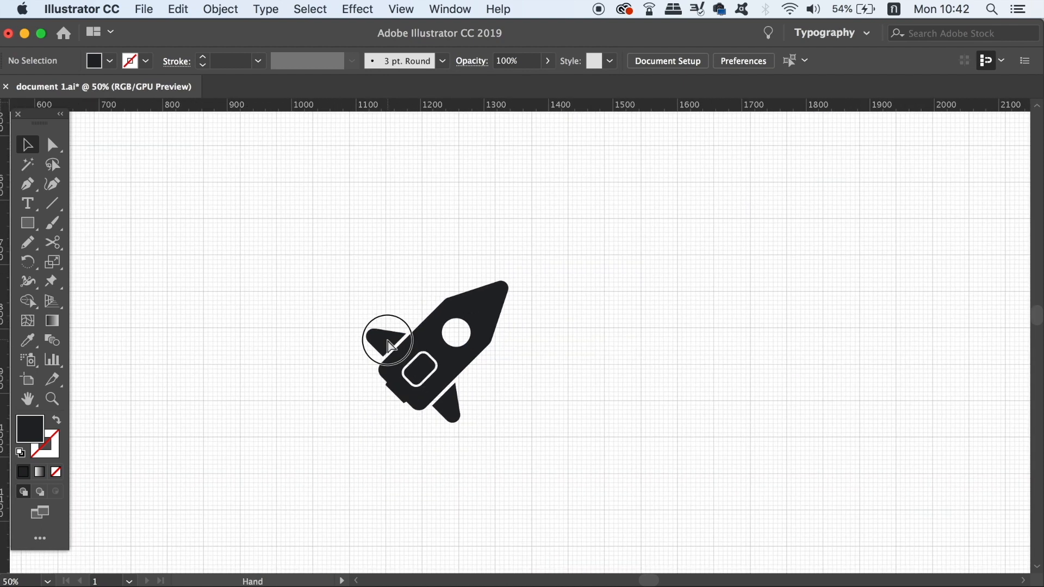
# Turn on Pixel Preview and view the rocket icon at 100% zoom
pyautogui.press('alt')
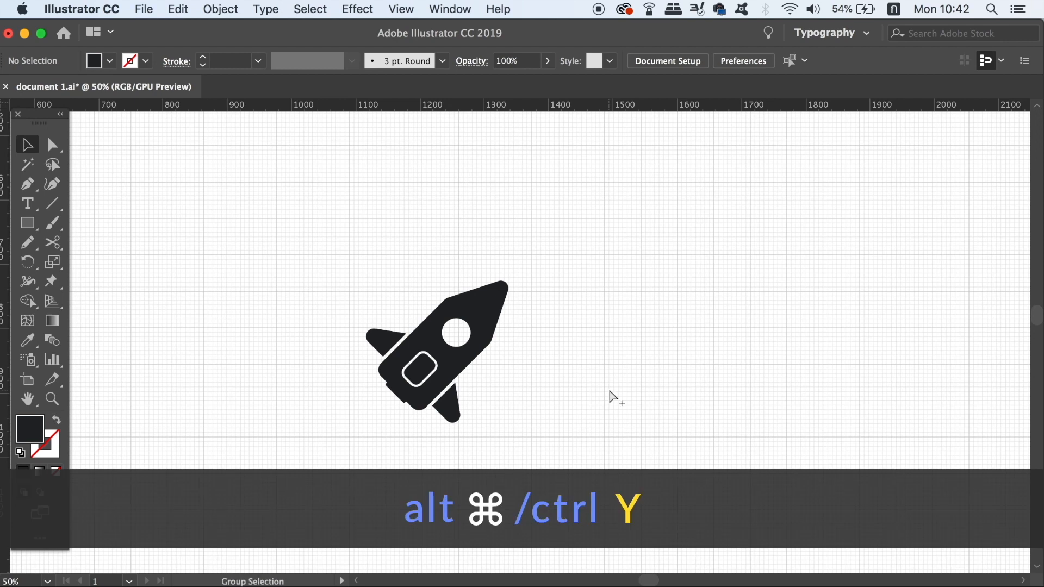
pyautogui.press('alt+super+y')
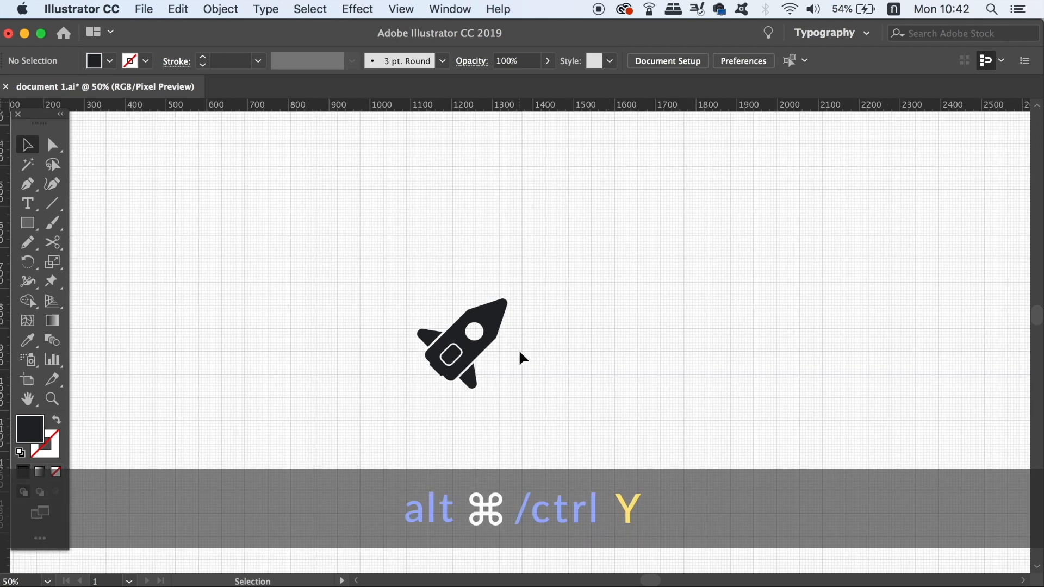
pyautogui.press('super')
pyautogui.press('super+1')
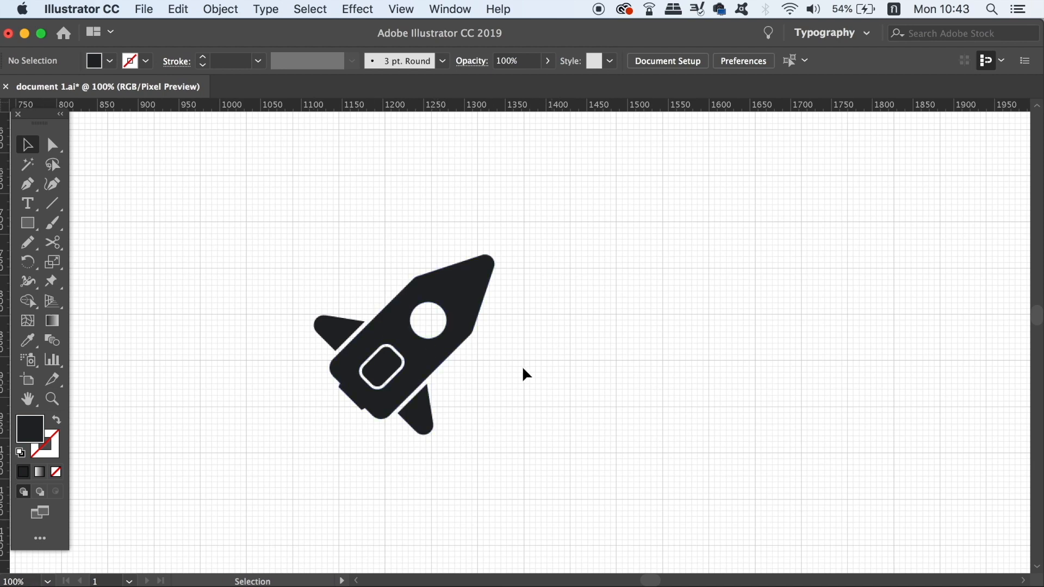
# Examine the rocket's edges at 400% in Pixel Preview, return to 100% and turn the preview off
pyautogui.press('super+equal')
pyautogui.press('super+equal')
pyautogui.press('super+equal')
pyautogui.press('super+equal')
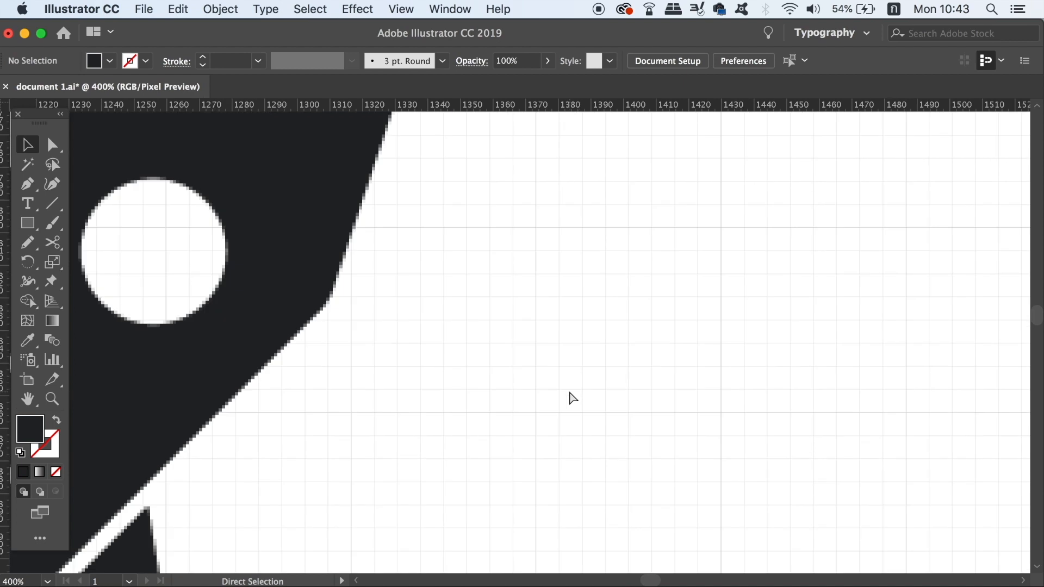
pyautogui.press('super+minus')
pyautogui.press('super+minus')
pyautogui.press('super+1')
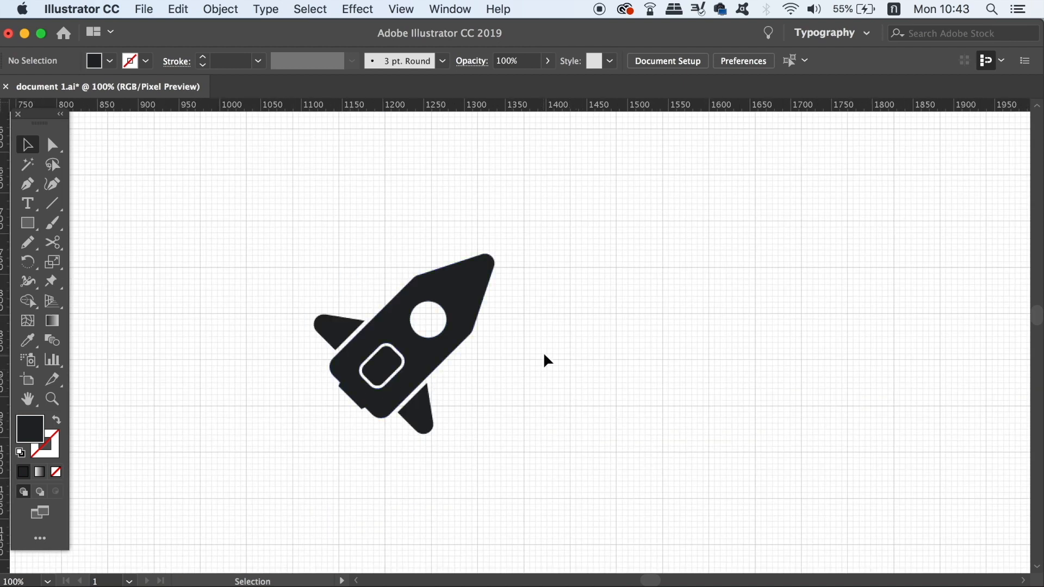
pyautogui.press('super+alt+y')
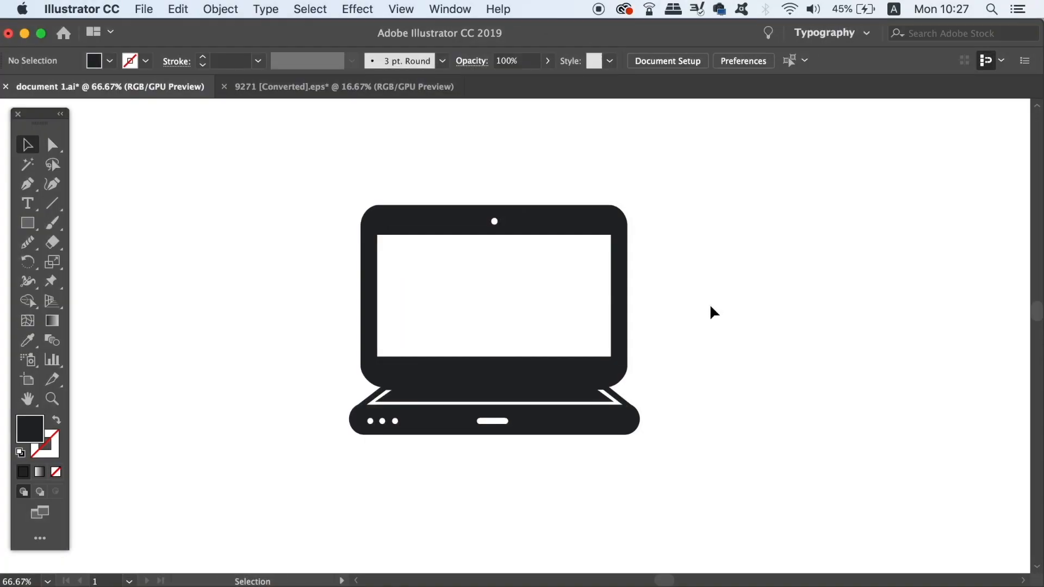
# Show the document grid behind the laptop icon and view the icon at actual size
pyautogui.click(572, 223)
pyautogui.click(792, 319)
pyautogui.click(416, 8)
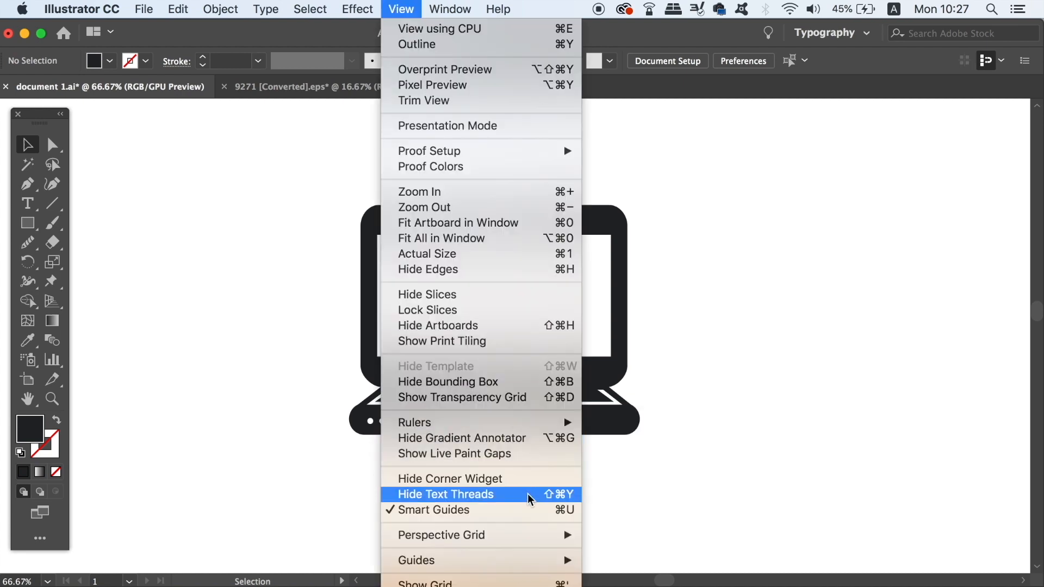
pyautogui.scroll(-3, 533, 516)
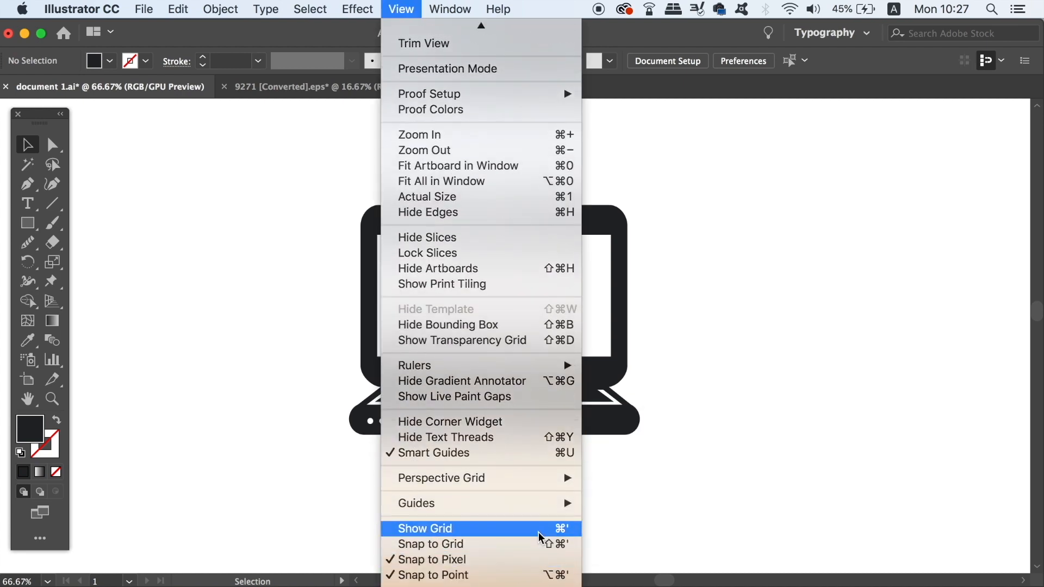
pyautogui.click(575, 529)
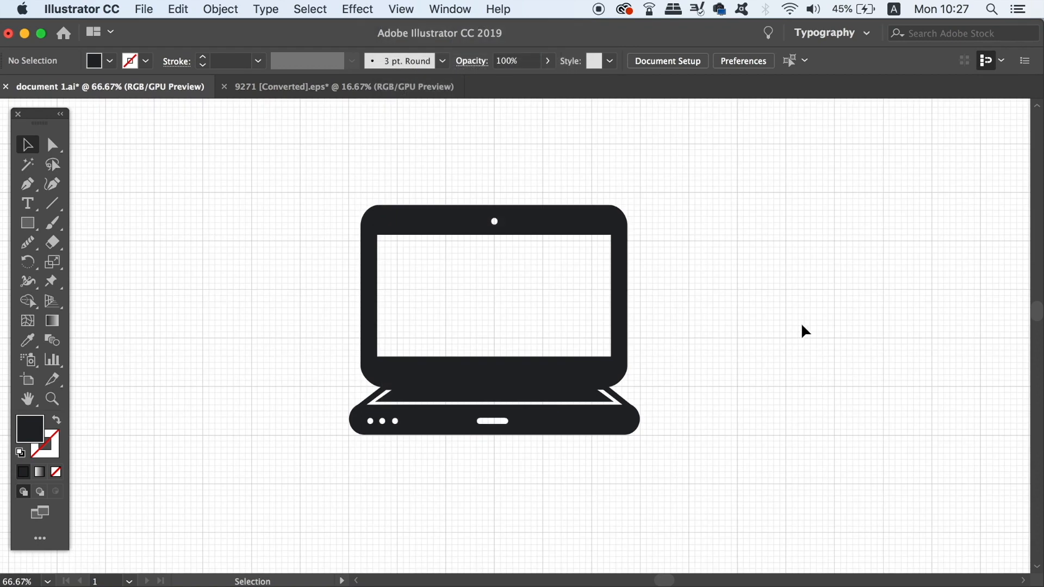
pyautogui.press('super+1')
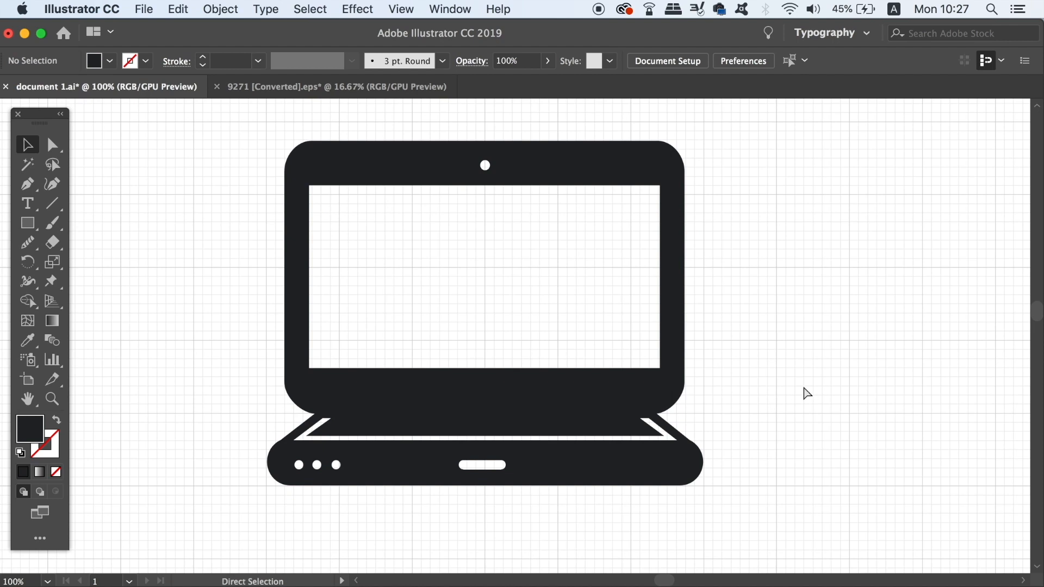
pyautogui.press('super+minus')
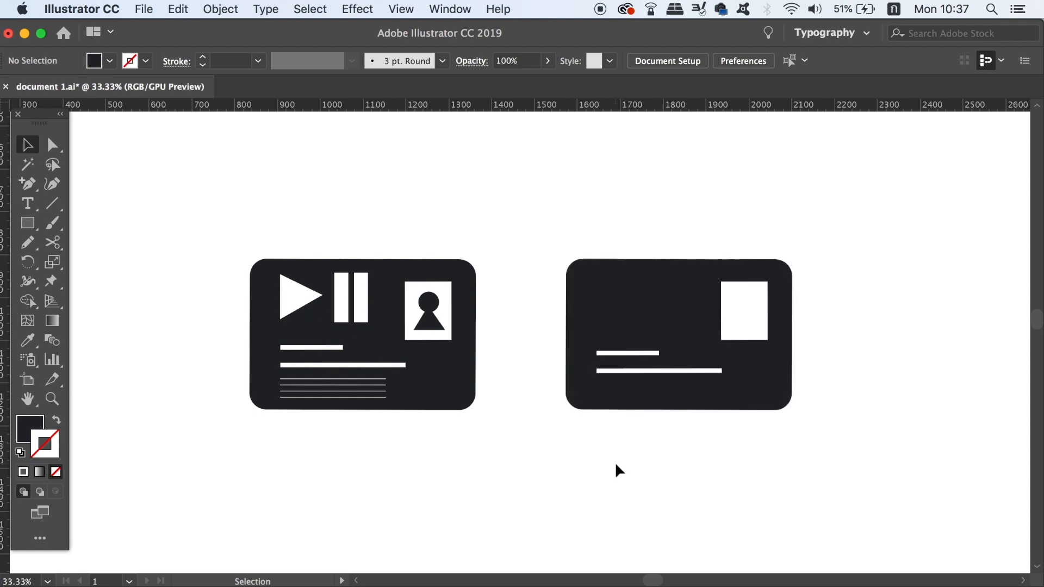
pyautogui.press('super+minus')
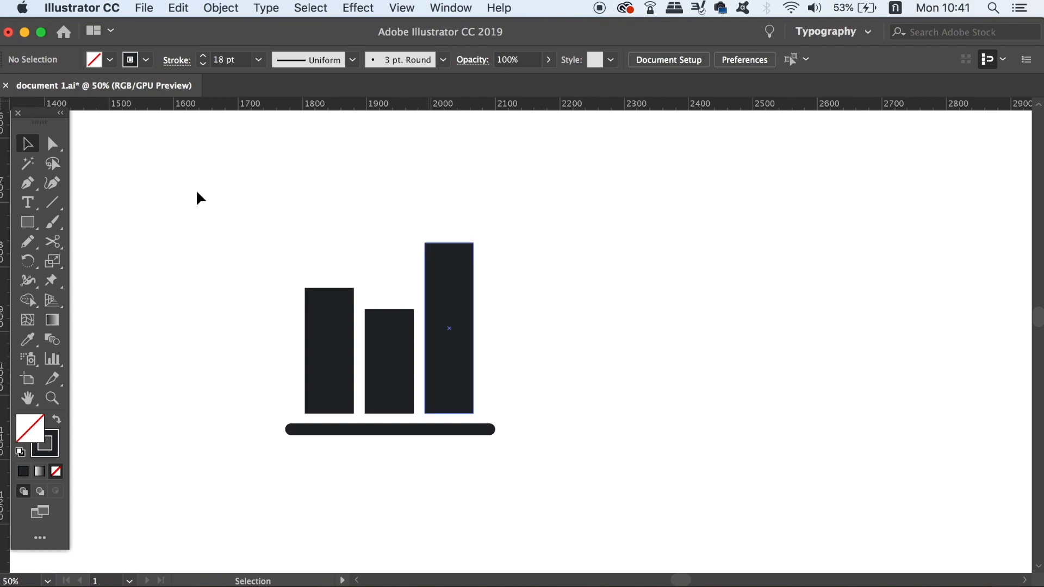
# Try scaling the whole bar chart icon down proportionally without expanding its base stroke, and undo the resize
pyautogui.moveTo(215, 190); pyautogui.dragTo(659, 484)
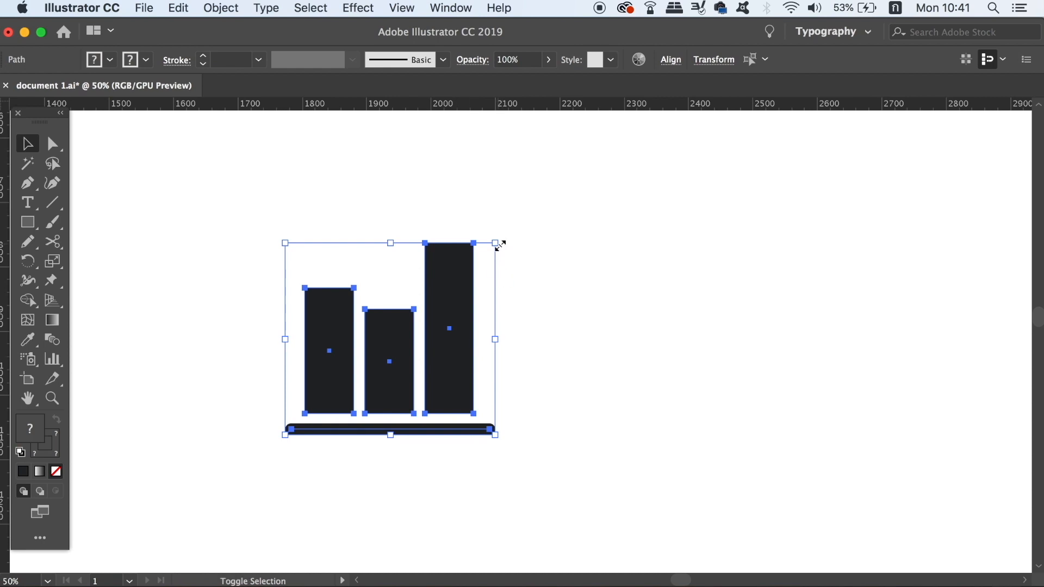
pyautogui.moveTo(499, 245); pyautogui.dragTo(345, 386)
pyautogui.click(478, 391)
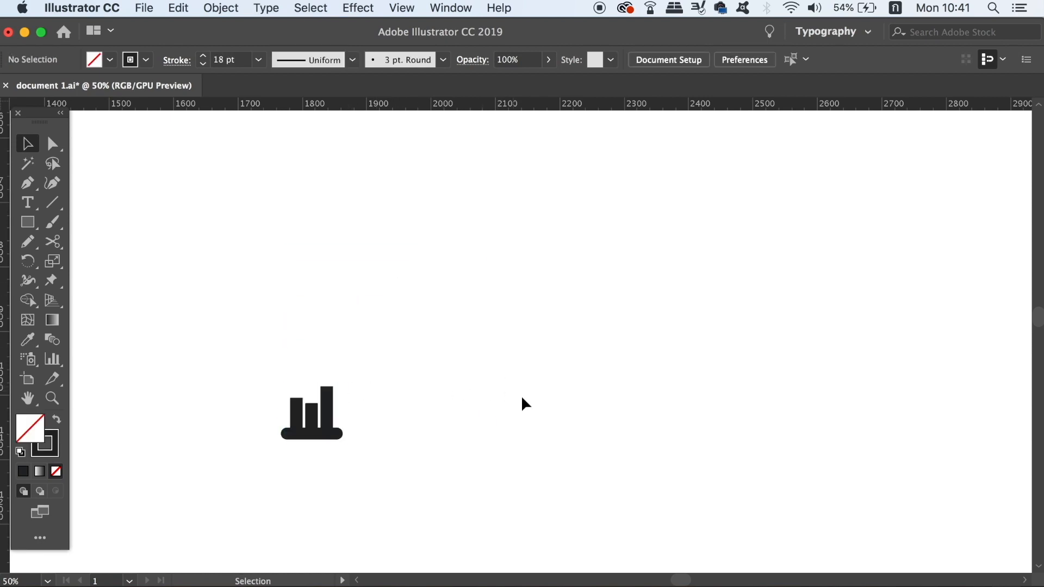
pyautogui.press('super+z')
pyautogui.click(796, 390)
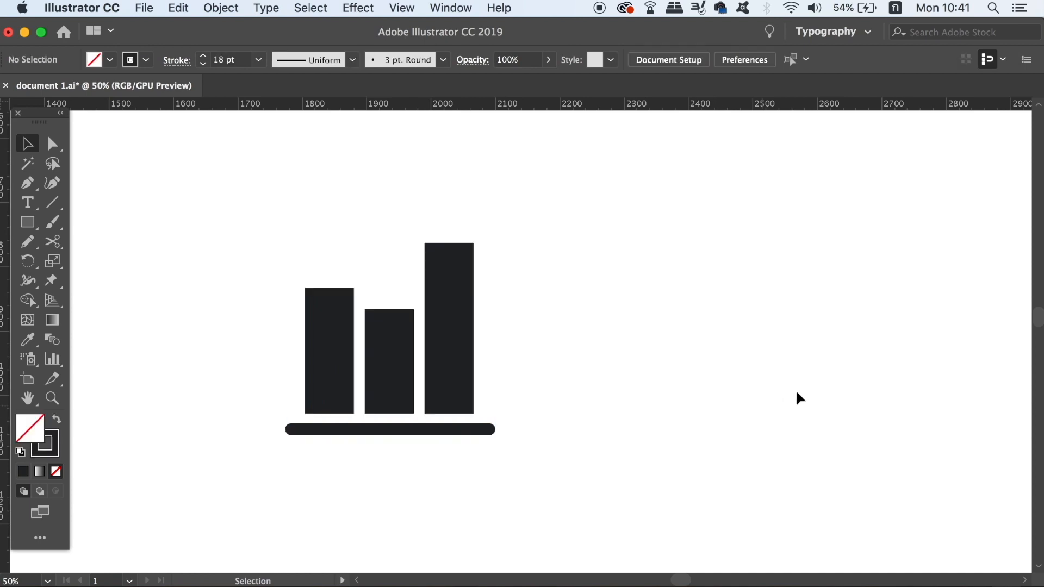
# Expand the fill and stroke of all the bar chart icon's shapes and scale the icon down proportionally
pyautogui.moveTo(262, 217); pyautogui.dragTo(600, 445)
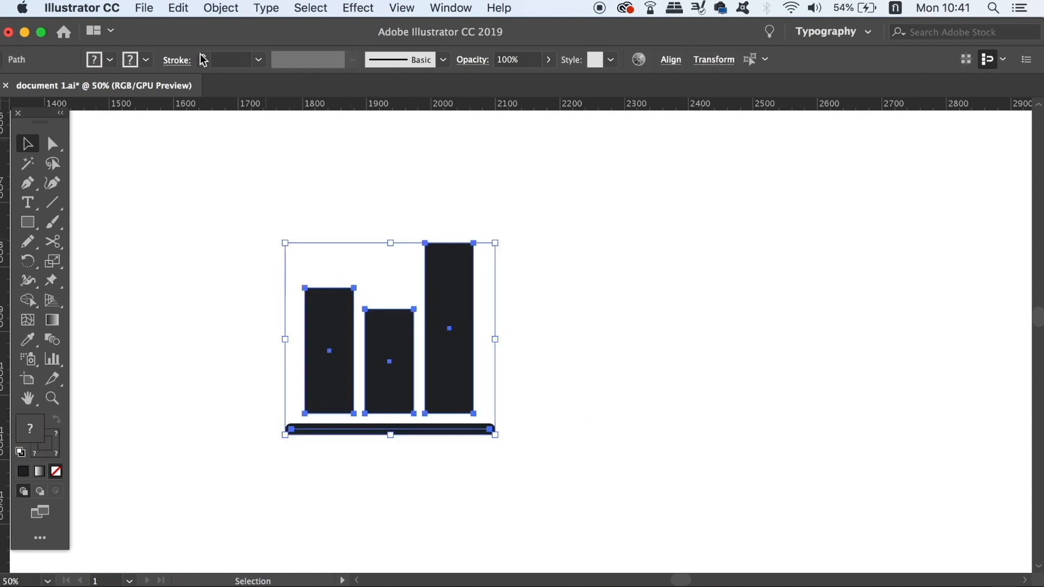
pyautogui.click(203, 4)
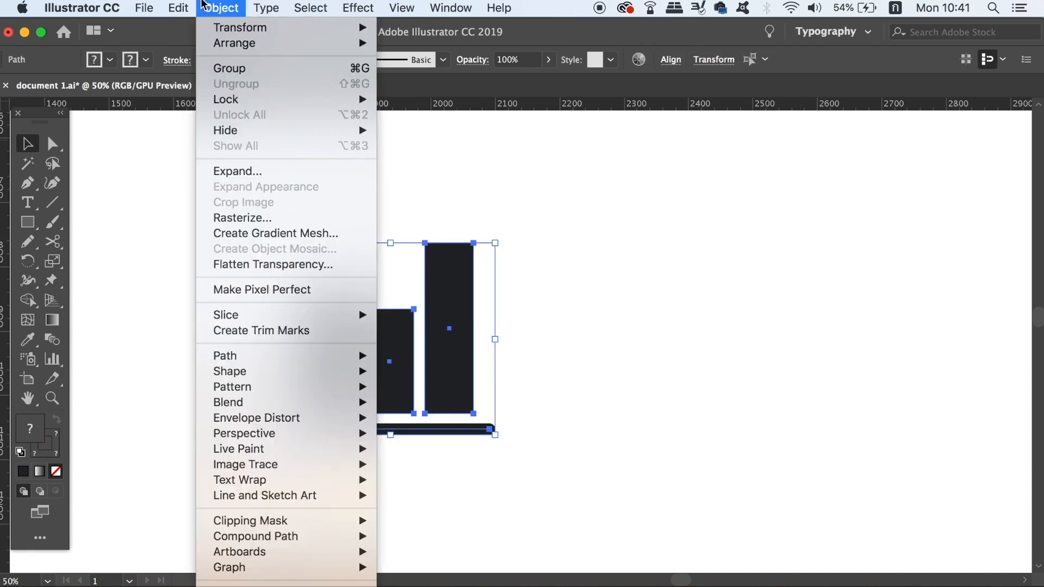
pyautogui.click(352, 172)
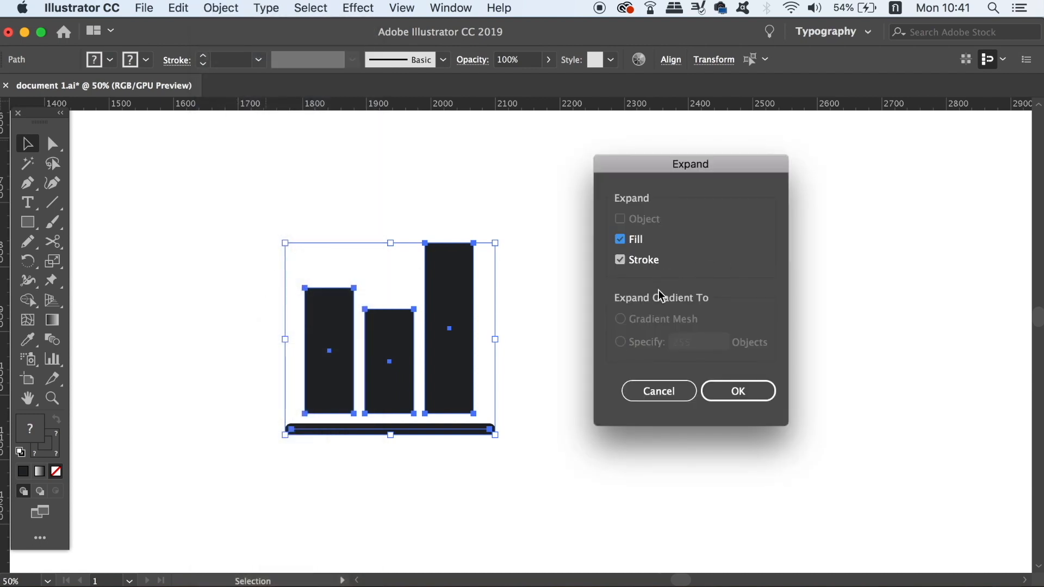
pyautogui.click(738, 392)
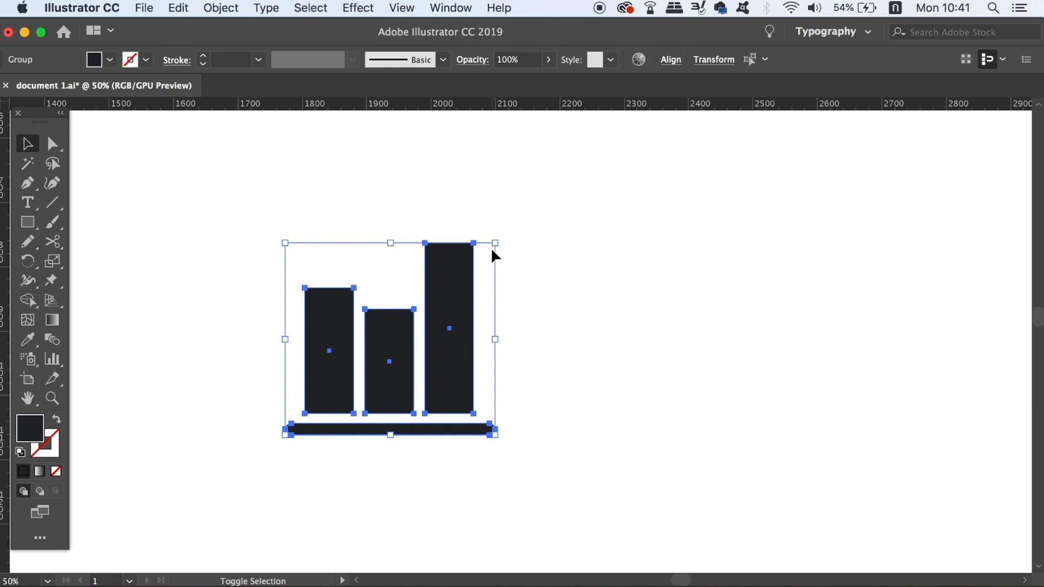
pyautogui.moveTo(495, 243); pyautogui.dragTo(346, 378)
pyautogui.click(601, 325)
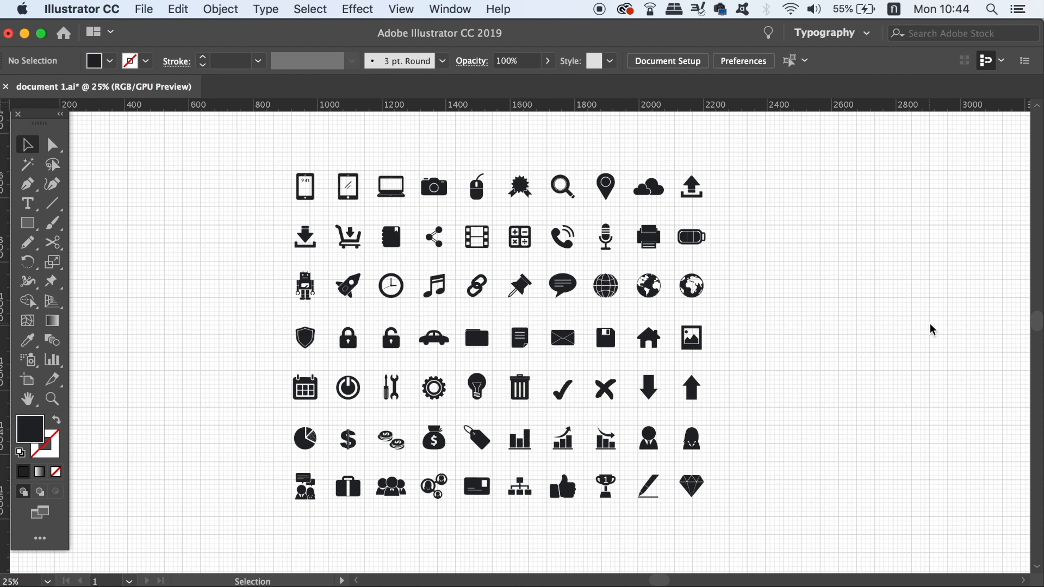
# Place a horizontal ruler guide across the top row of icons and delete it
pyautogui.moveTo(171, 103); pyautogui.dragTo(170, 177)
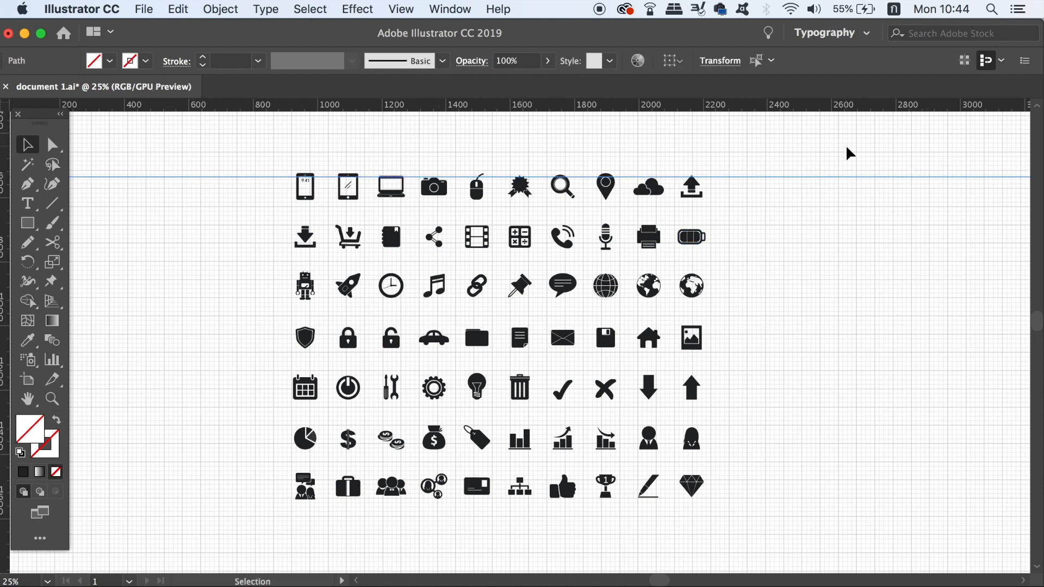
pyautogui.press('Delete')
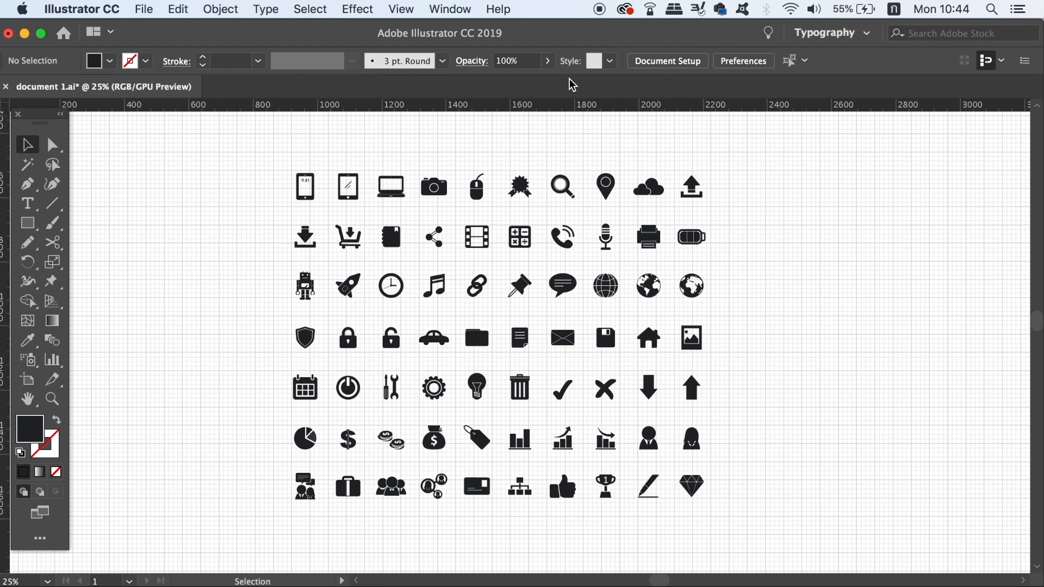
# Open the Align panel and align all icons in the top row to their vertical centers
pyautogui.click(401, 9)
pyautogui.moveTo(450, 9)
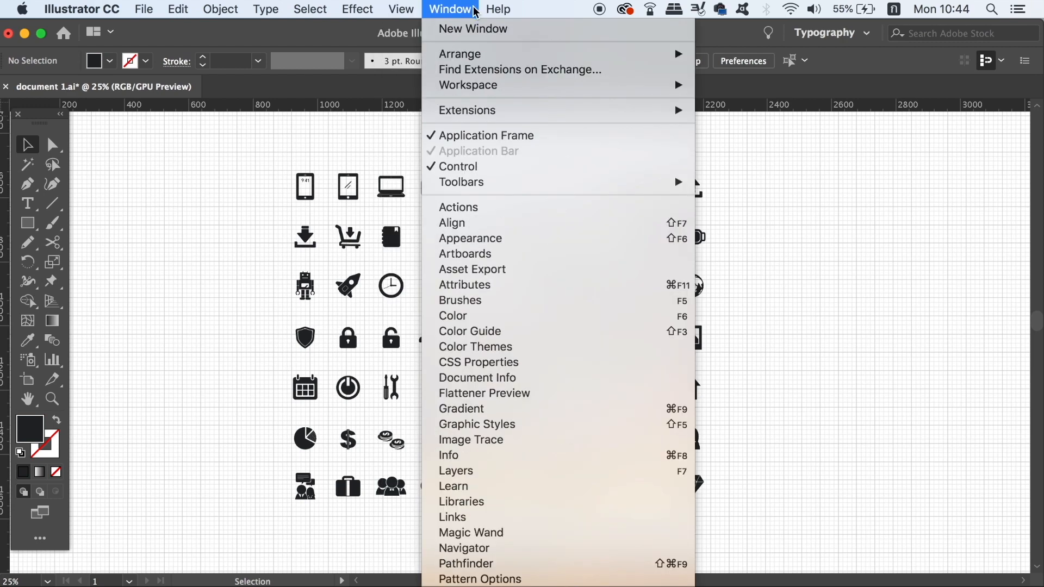
pyautogui.click(546, 224)
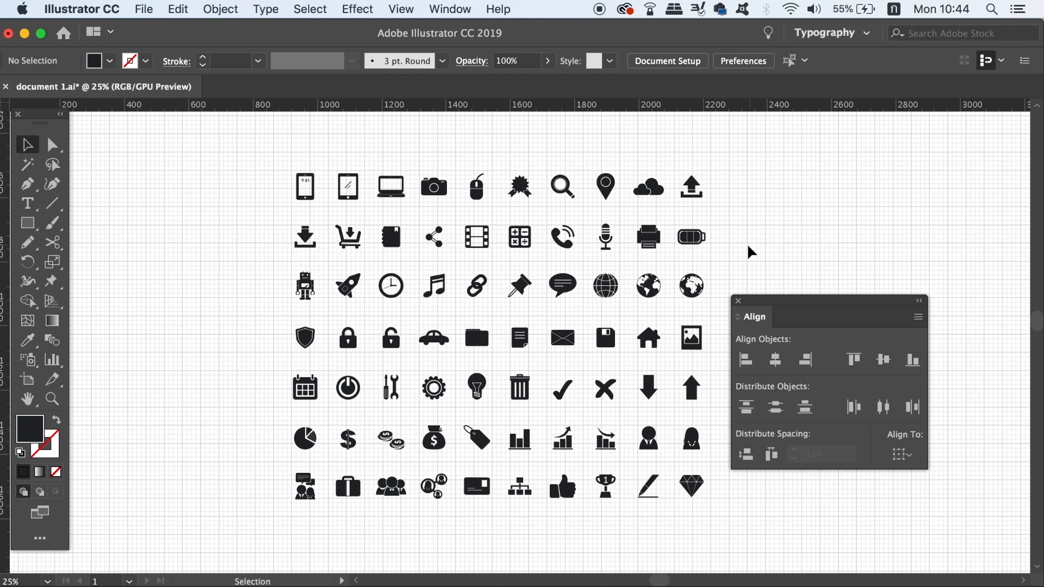
pyautogui.click(184, 151)
pyautogui.moveTo(185, 157); pyautogui.dragTo(702, 206)
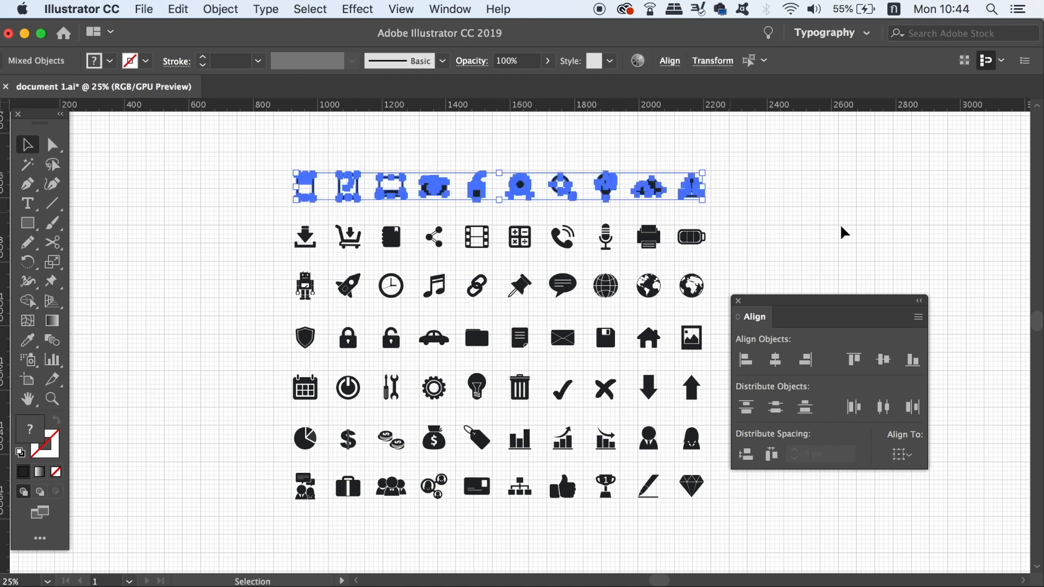
pyautogui.click(883, 360)
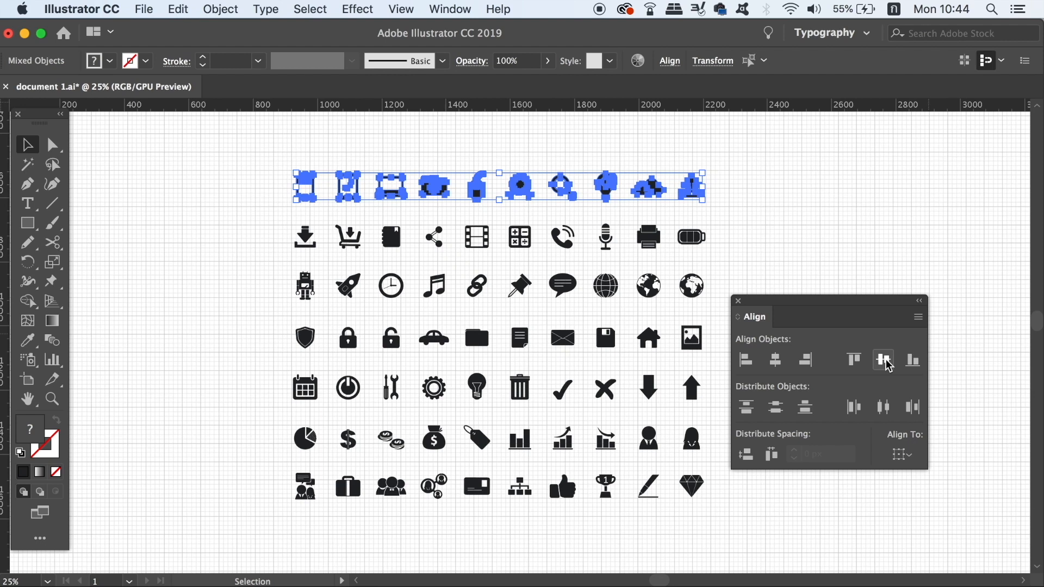